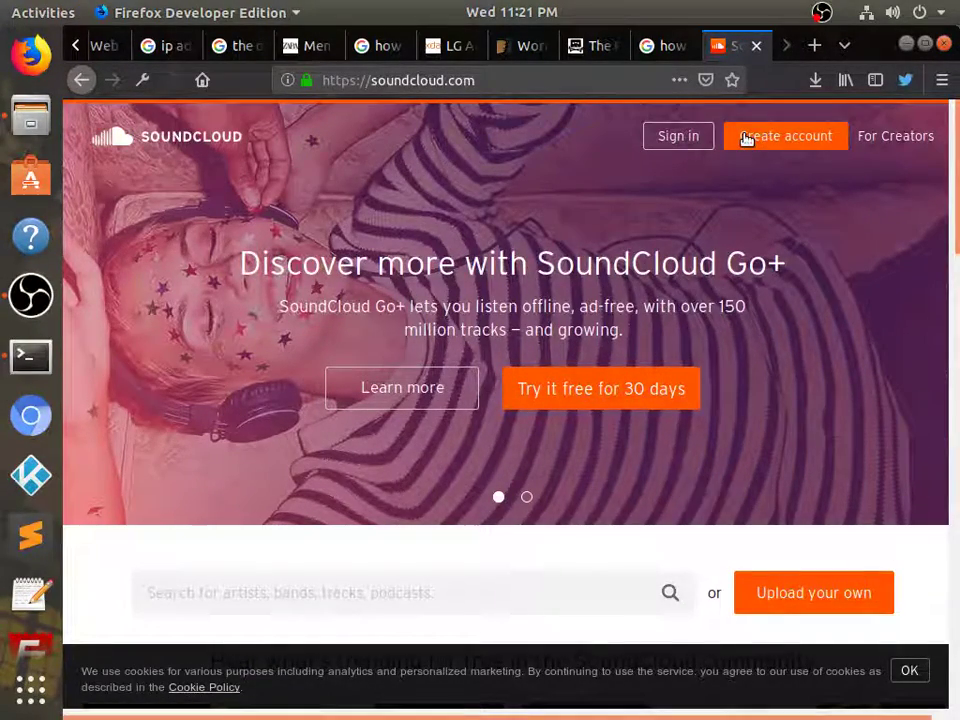
Open SoundCloud sign-in, submit the account e-mail address, then enter the account password
{"action": "left_click", "coordinate": [743, 135]}
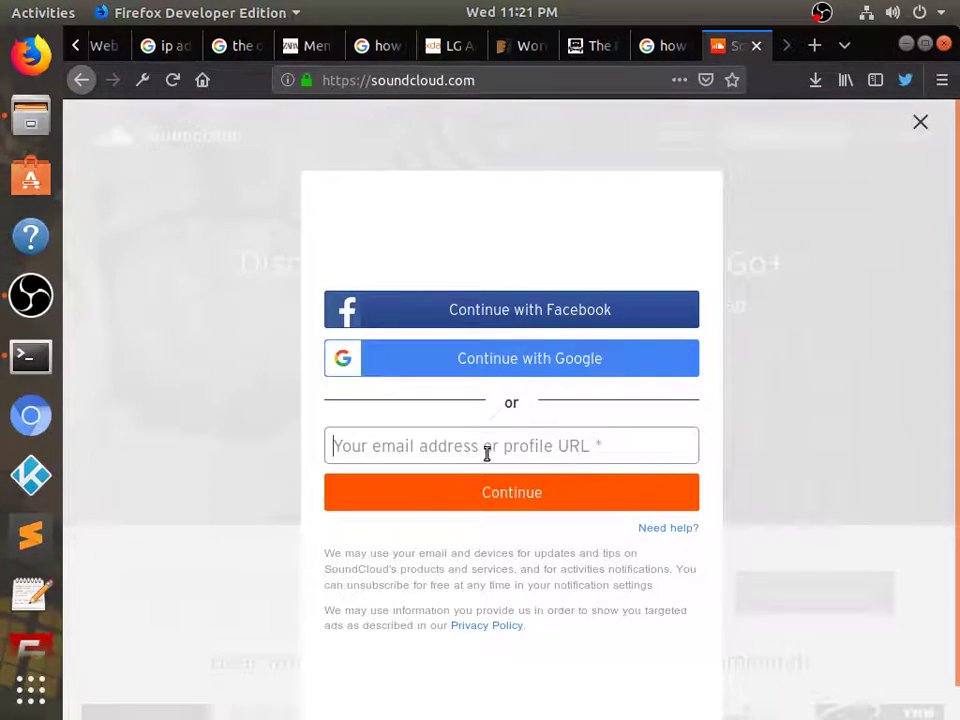
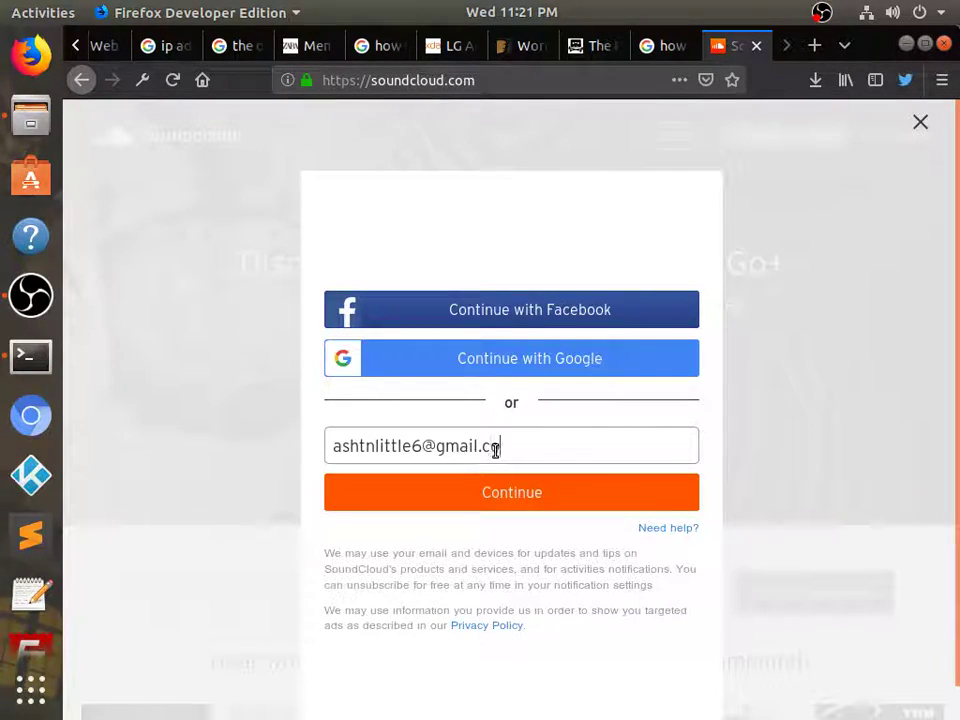
{"action": "key", "text": "Return"}
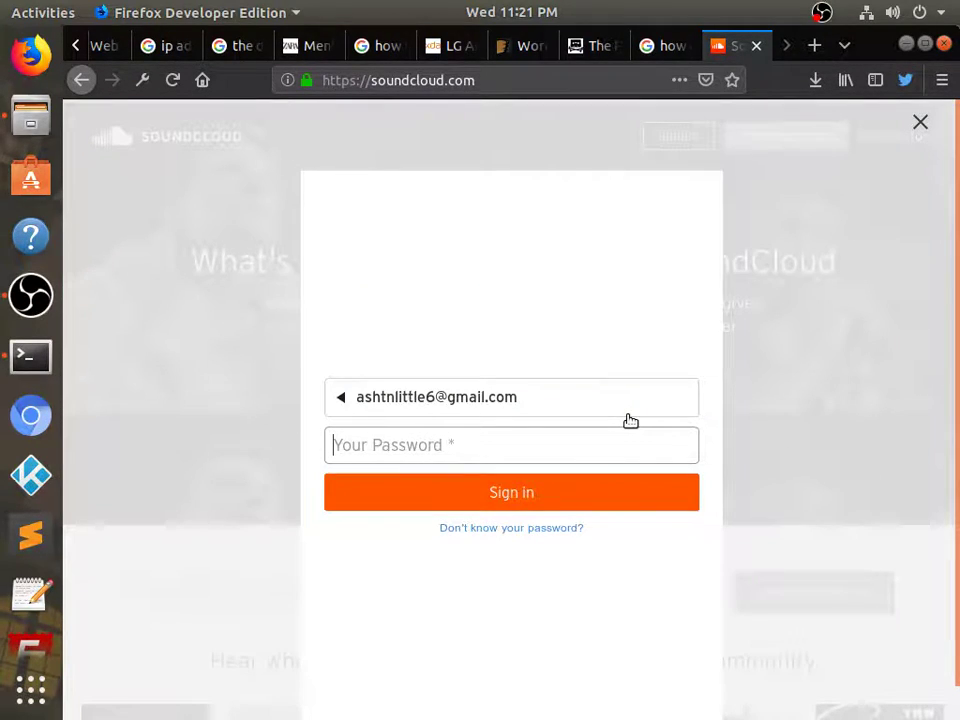
{"action": "type", "text": "a"}
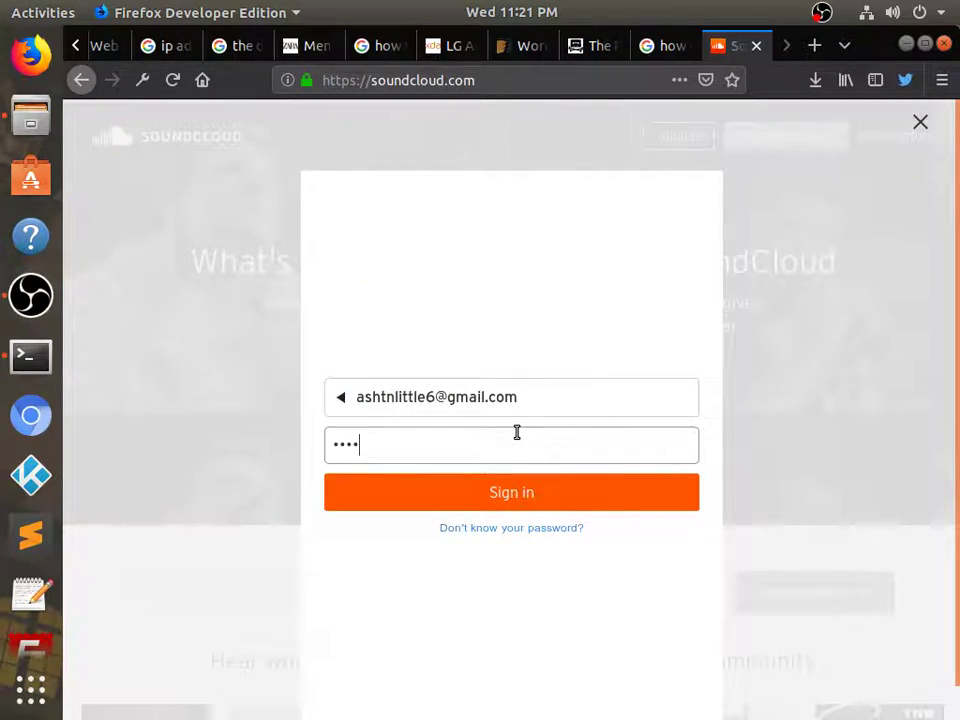
{"action": "type", "text": "******"}
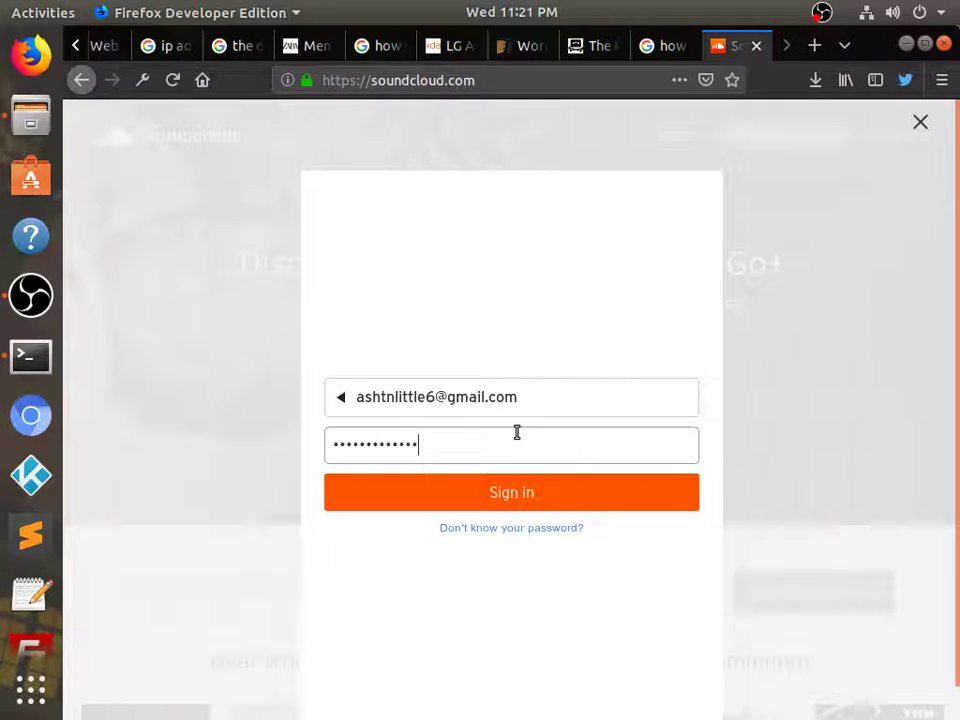
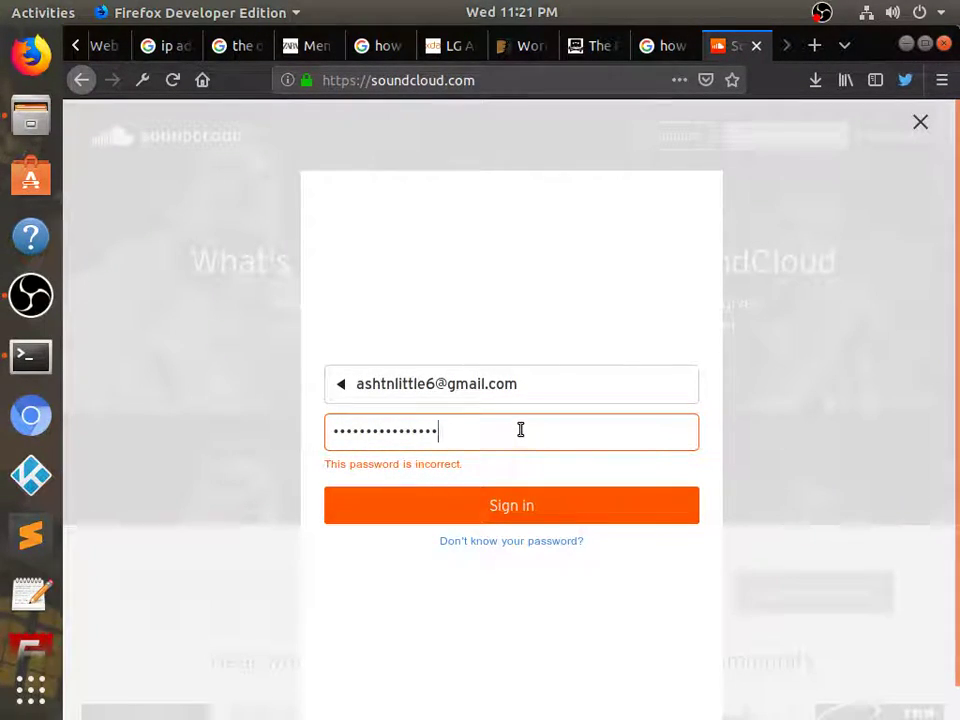
Abandon the rejected password attempt, return to the email step and clear the email field
{"action": "double_click", "coordinate": [520, 429]}
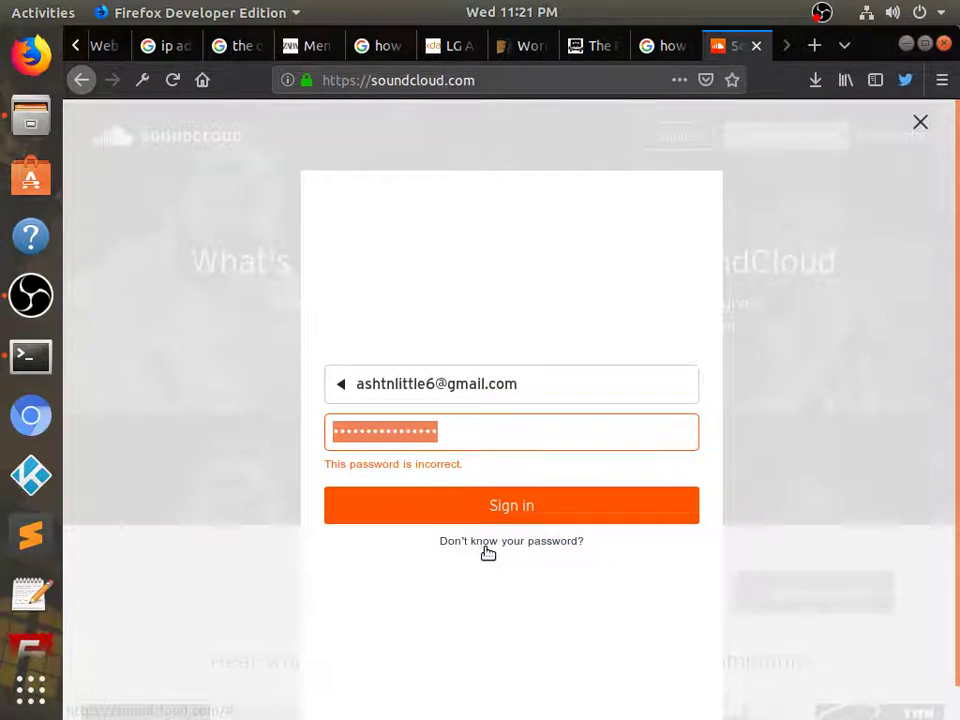
{"action": "left_click", "coordinate": [349, 387]}
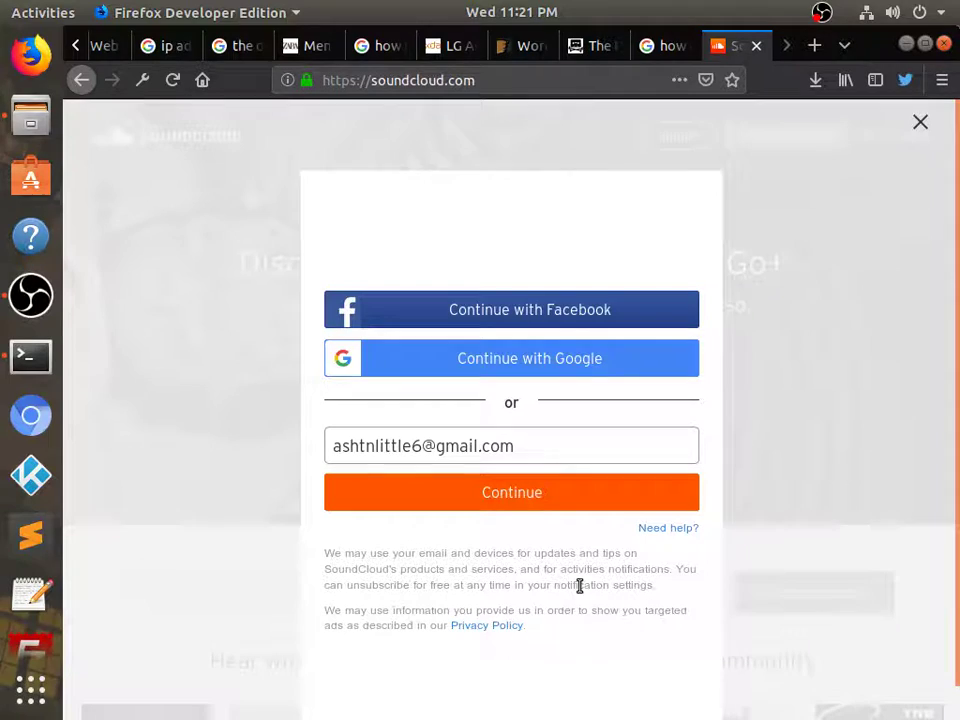
{"action": "double_click", "coordinate": [550, 453]}
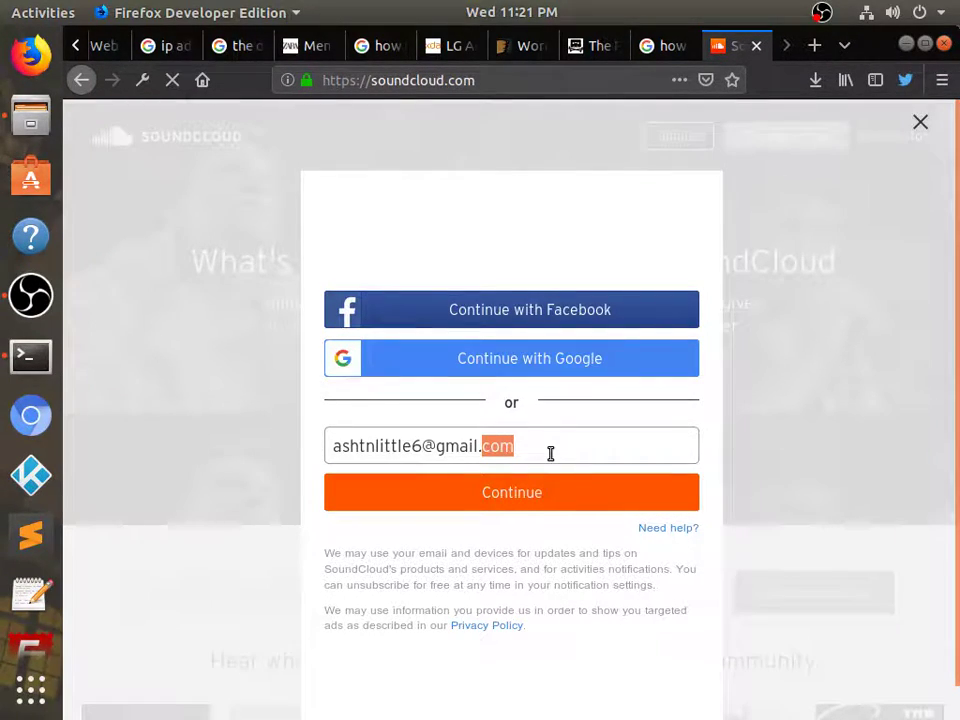
{"action": "key", "text": "ctrl+a"}
{"action": "key", "text": "BackSpace"}
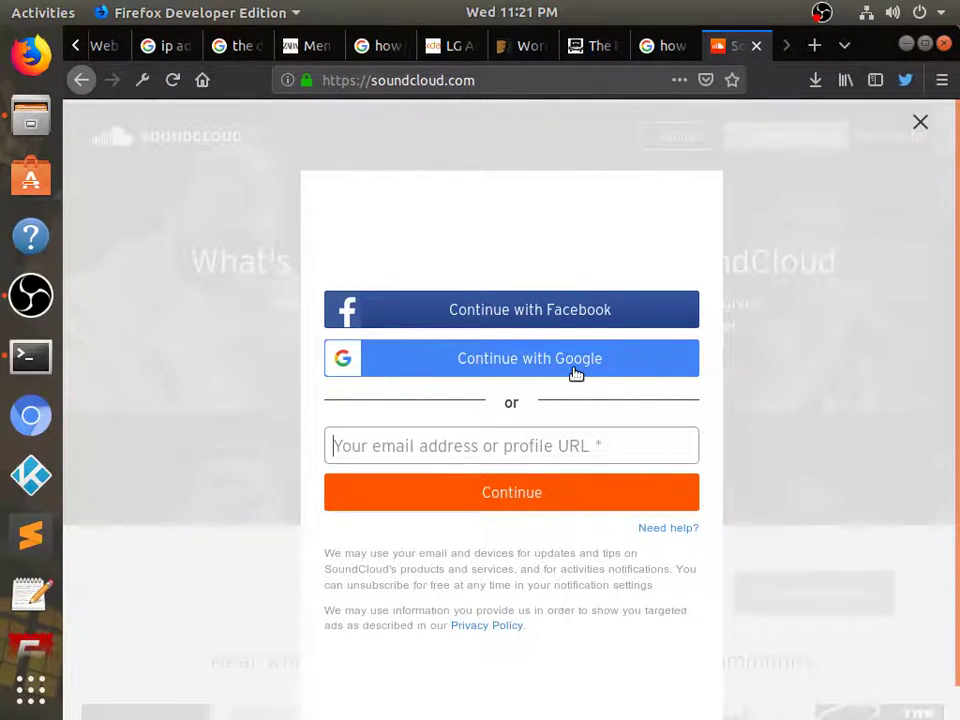
Sign in through Continue with Google, choosing the existing Google account
{"action": "left_click", "coordinate": [574, 366]}
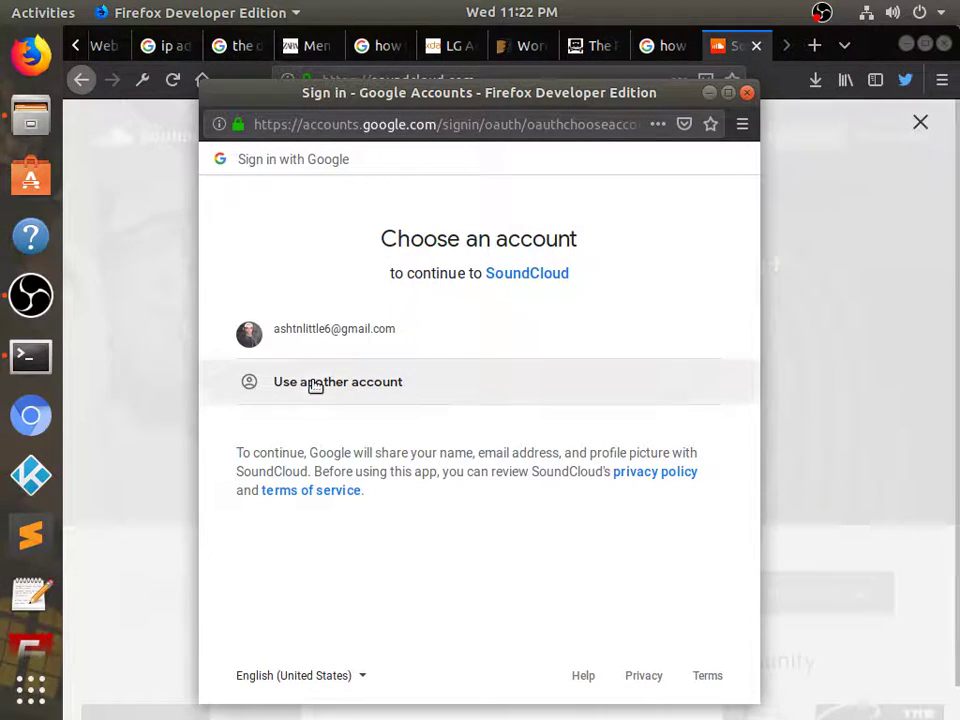
{"action": "left_click", "coordinate": [364, 334]}
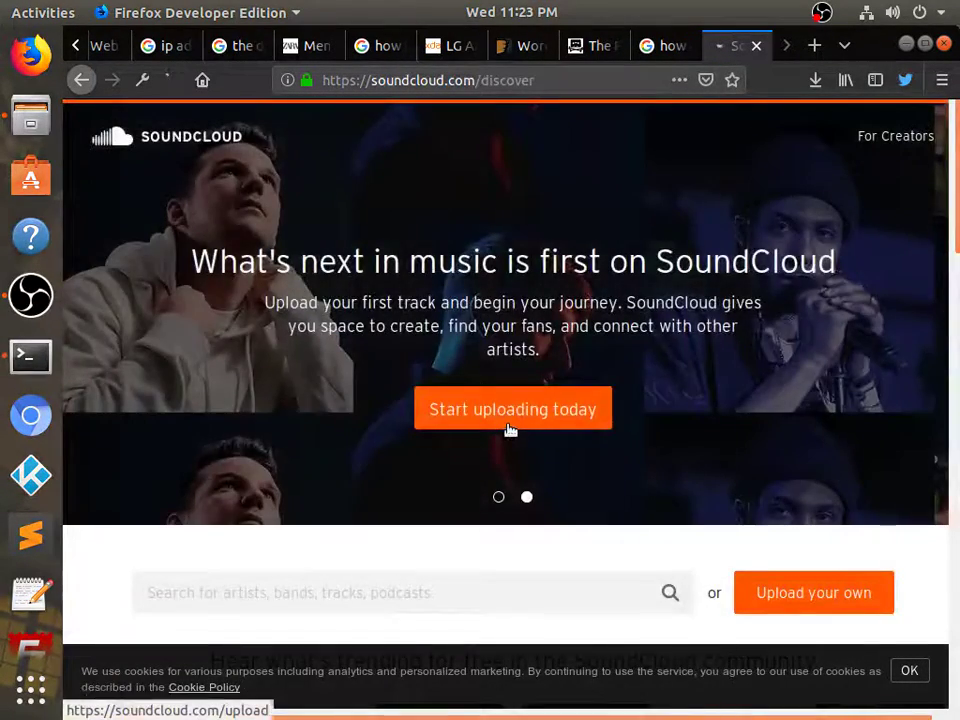
{"action": "left_click", "coordinate": [510, 431]}
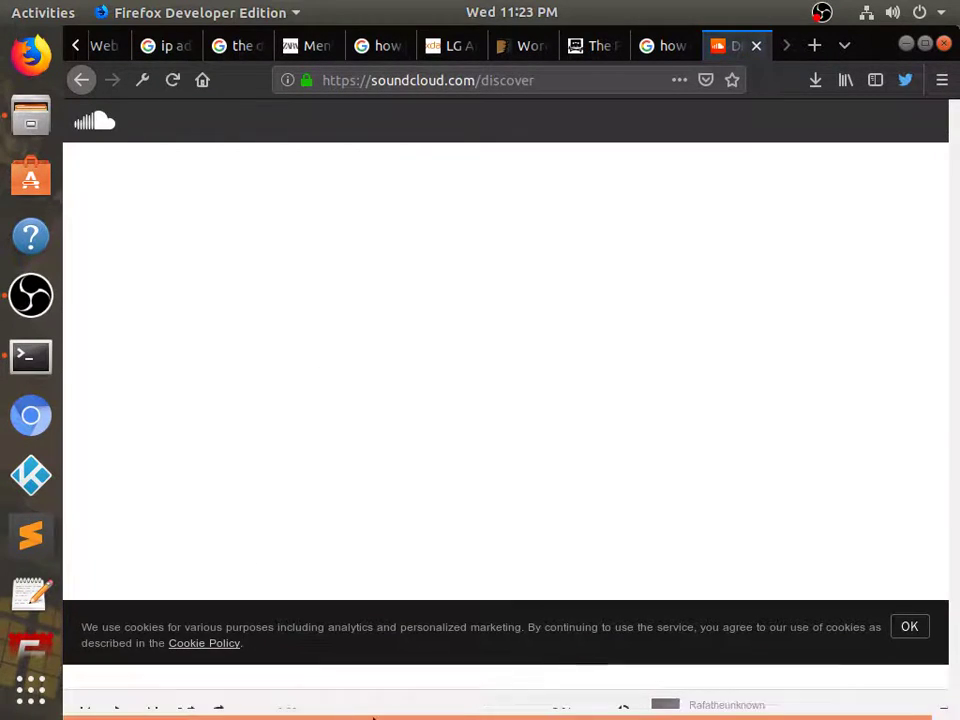
Dismiss the cookie notice and, once Discover loads, put the cursor in the Search box
{"action": "left_click", "coordinate": [909, 626]}
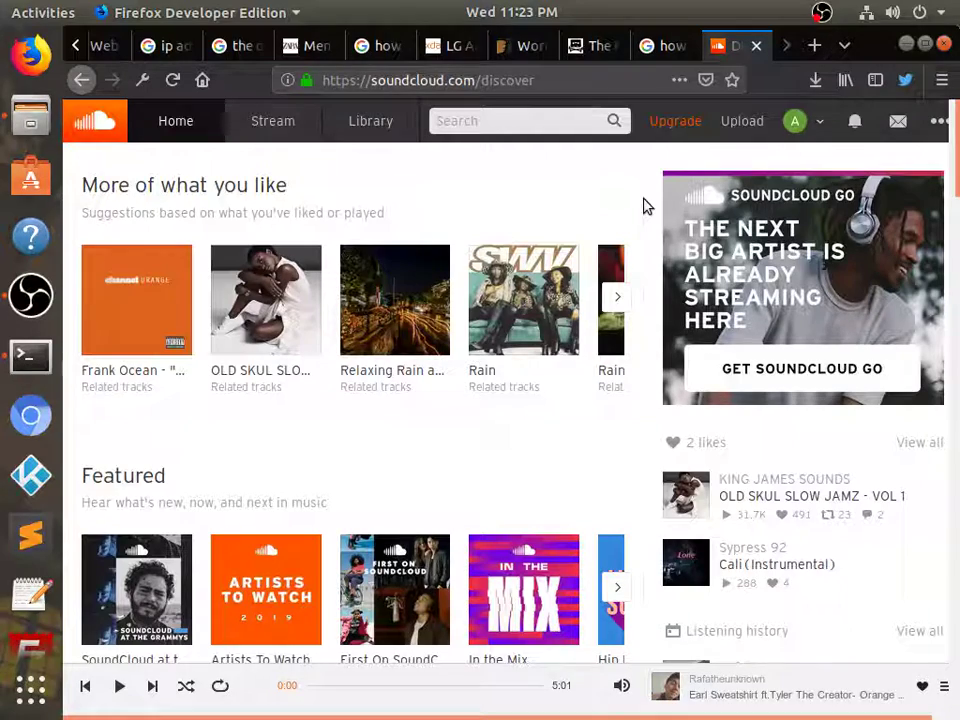
{"action": "left_click", "coordinate": [545, 126]}
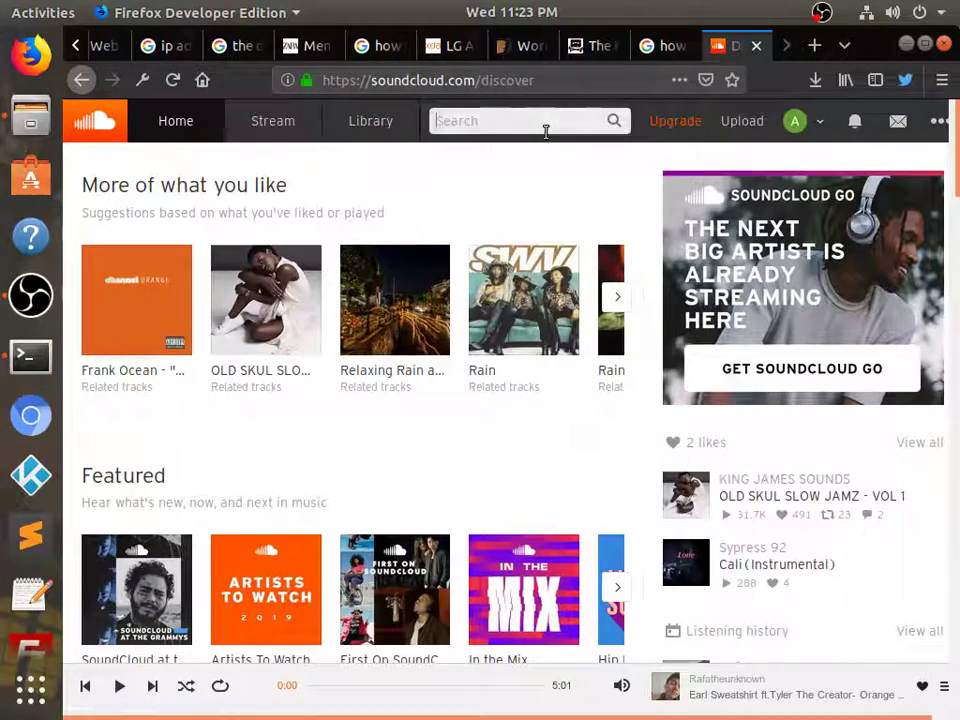
{"action": "type", "text": "lilgott"}
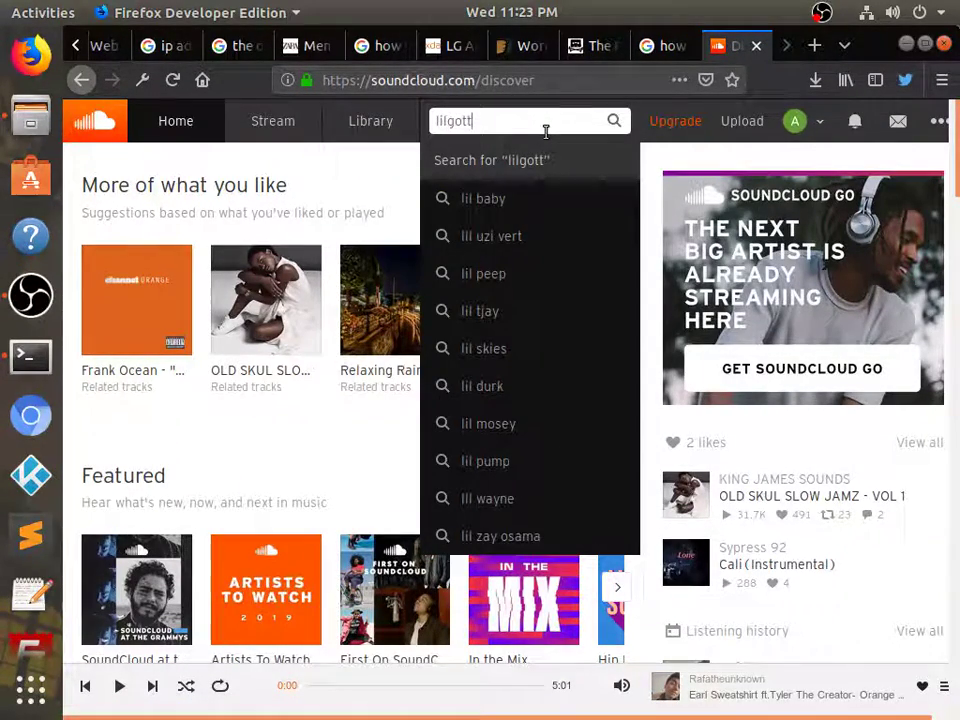
{"action": "type", "text": "igirl"}
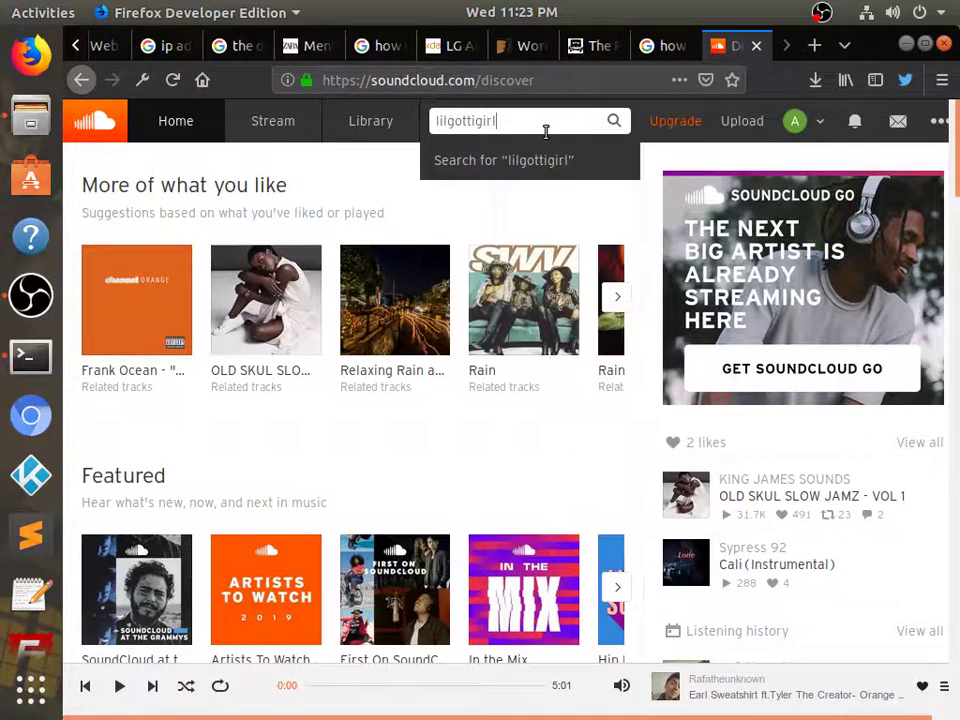
{"action": "key", "text": "Return"}
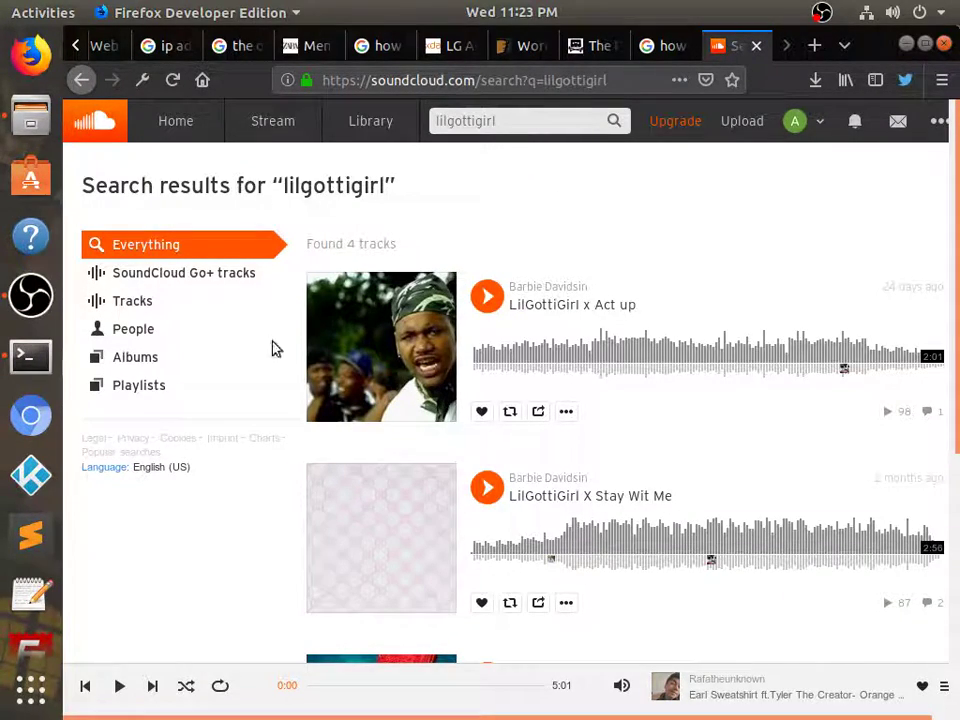
{"action": "left_click", "coordinate": [129, 329]}
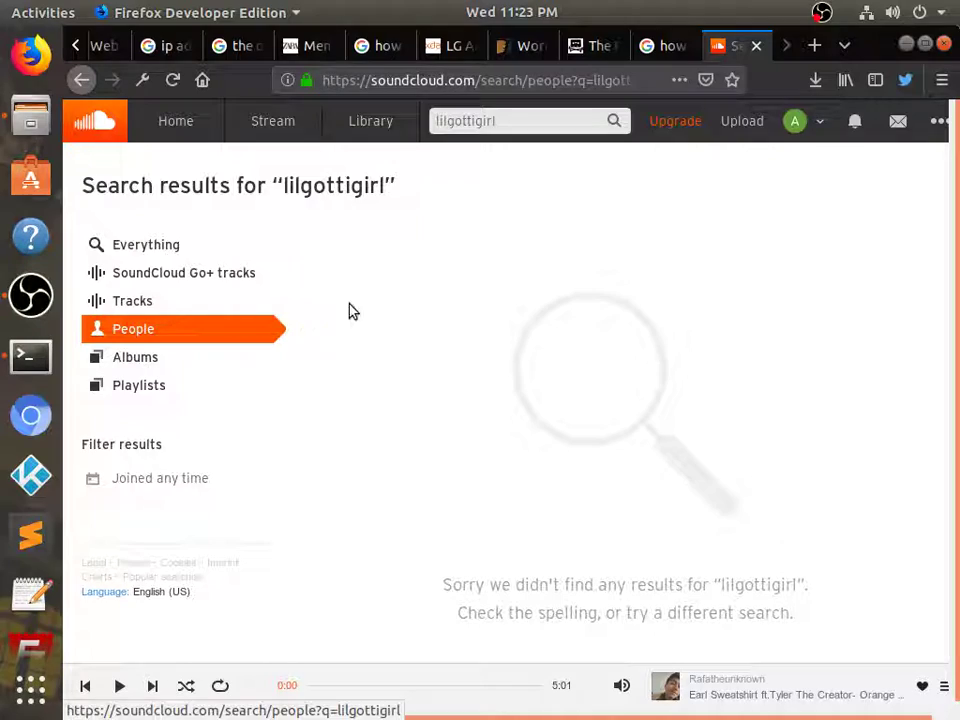
{"action": "left_click", "coordinate": [153, 243]}
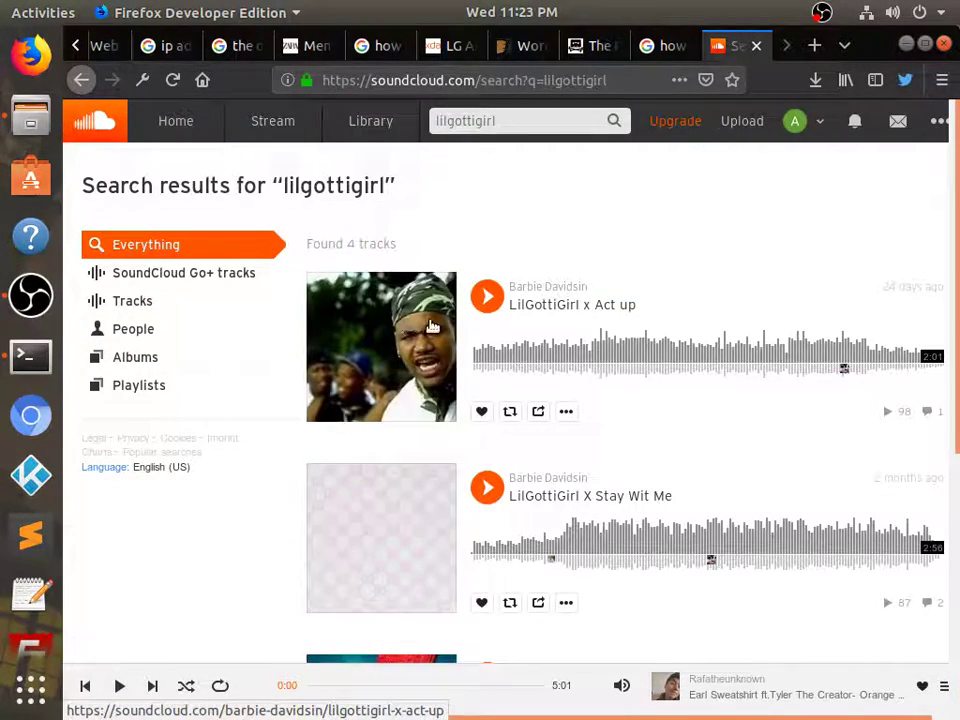
{"action": "scroll", "coordinate": [430, 326], "scroll_direction": "down", "scroll_amount": 3}
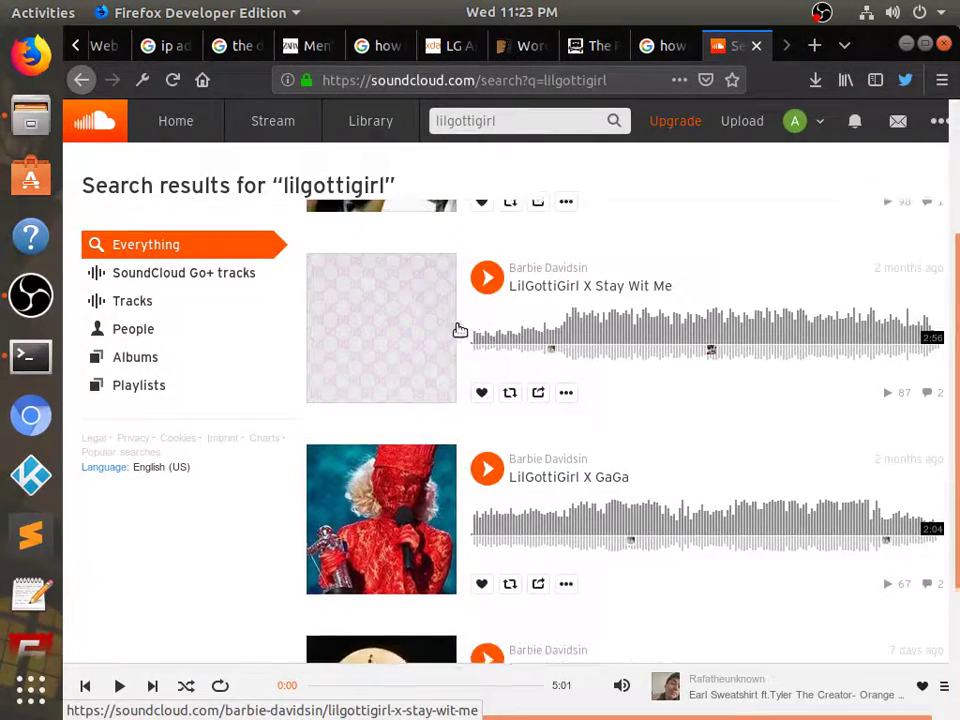
{"action": "scroll", "coordinate": [459, 330], "scroll_direction": "up", "scroll_amount": 1}
{"action": "left_click", "coordinate": [560, 373]}
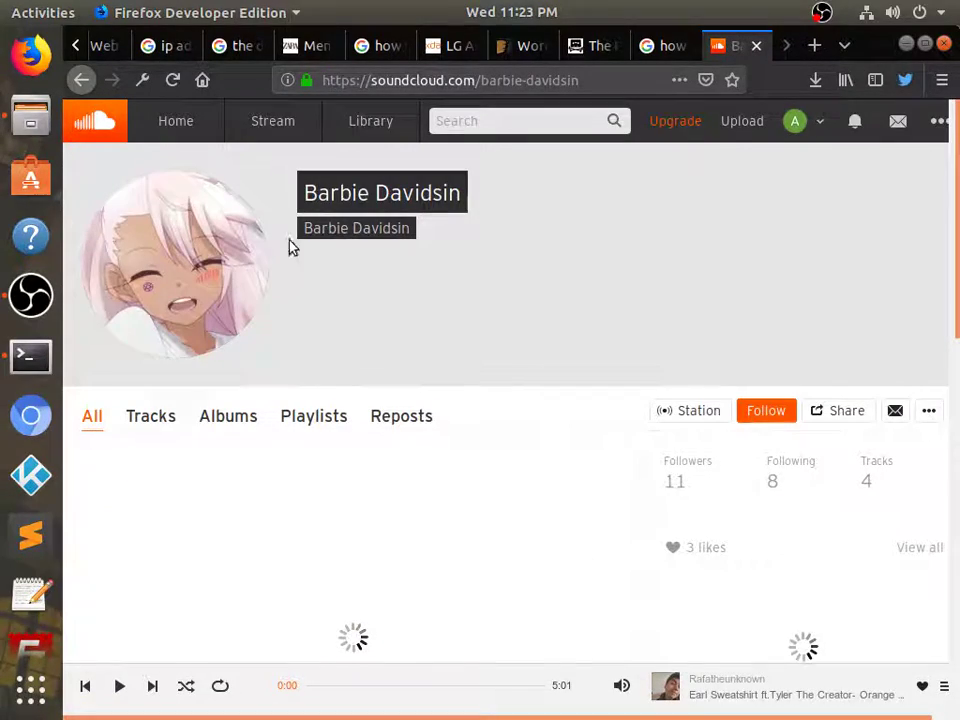
Follow the artist, then play and like 'Lilgottigirl x stuck in october'
{"action": "left_click", "coordinate": [776, 418]}
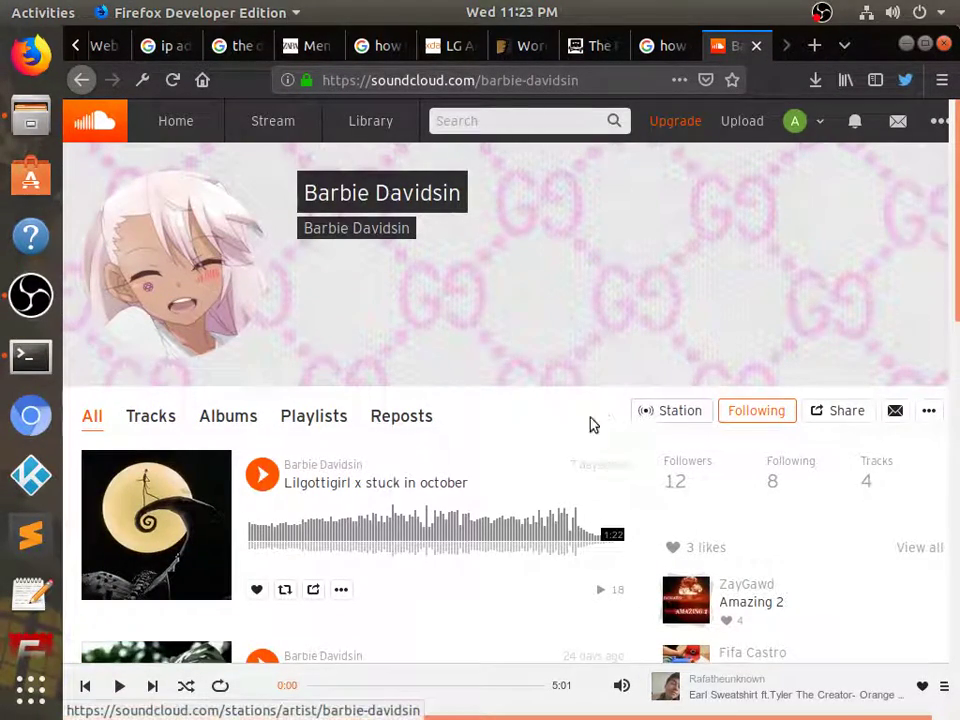
{"action": "left_click", "coordinate": [262, 475]}
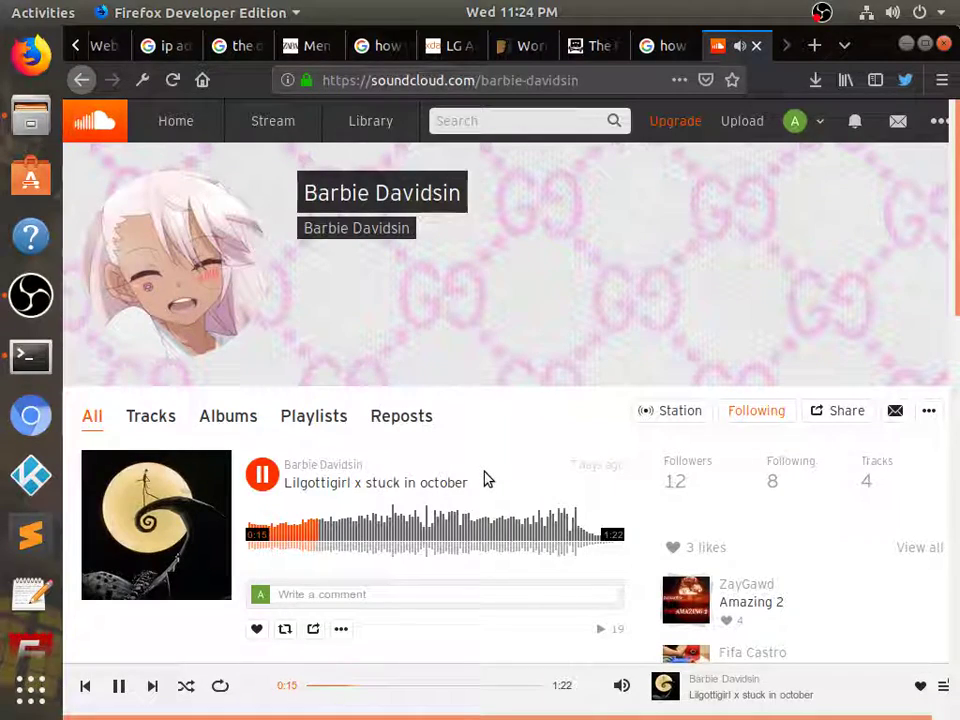
{"action": "left_click", "coordinate": [372, 537]}
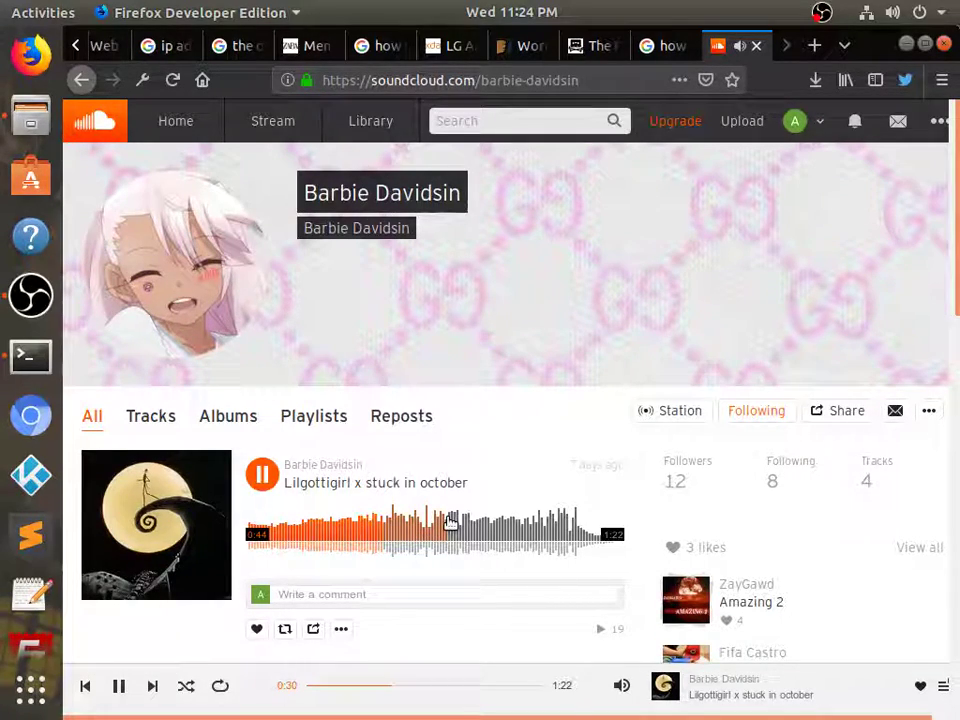
{"action": "scroll", "coordinate": [475, 515], "scroll_direction": "down", "scroll_amount": 1}
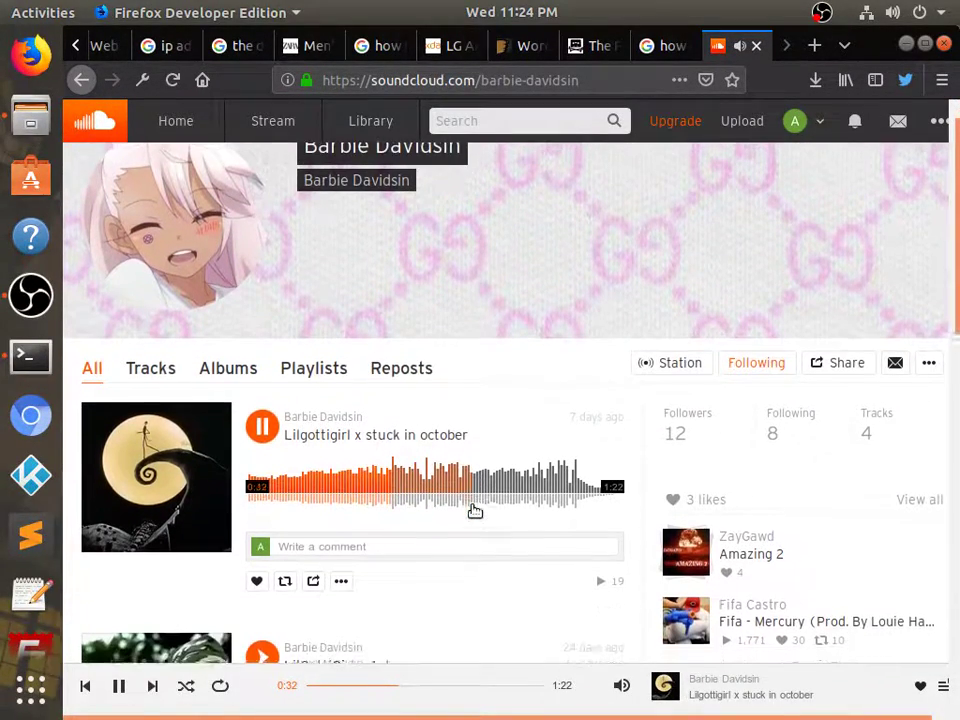
{"action": "left_click", "coordinate": [257, 576]}
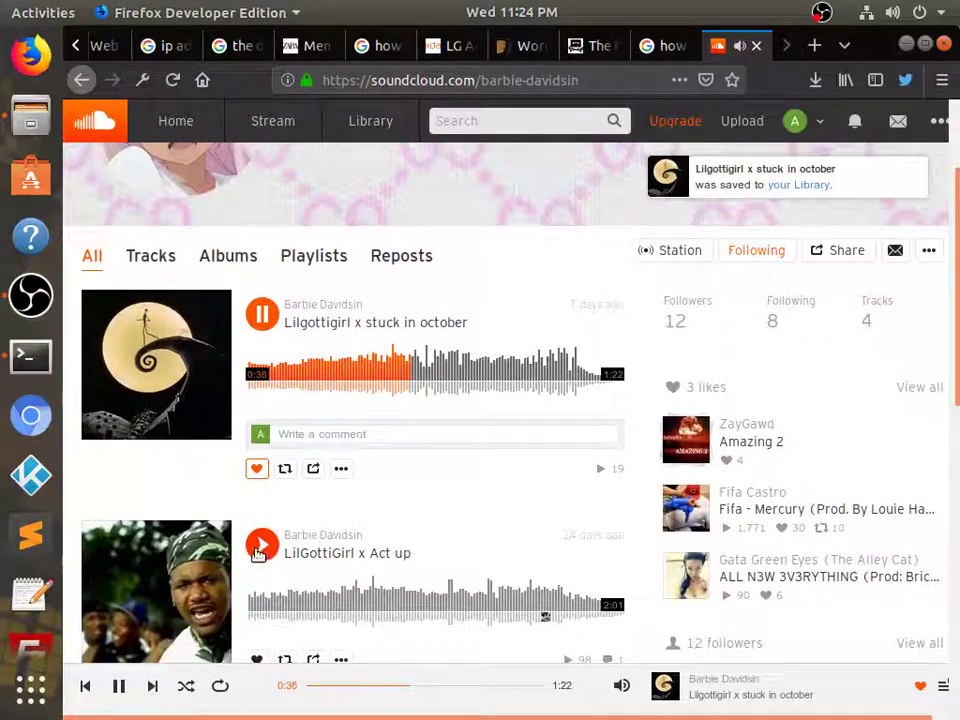
Play 'LilGottiGirl x Act up' and skip ahead in its waveform
{"action": "left_click", "coordinate": [262, 544]}
{"action": "left_click", "coordinate": [305, 606]}
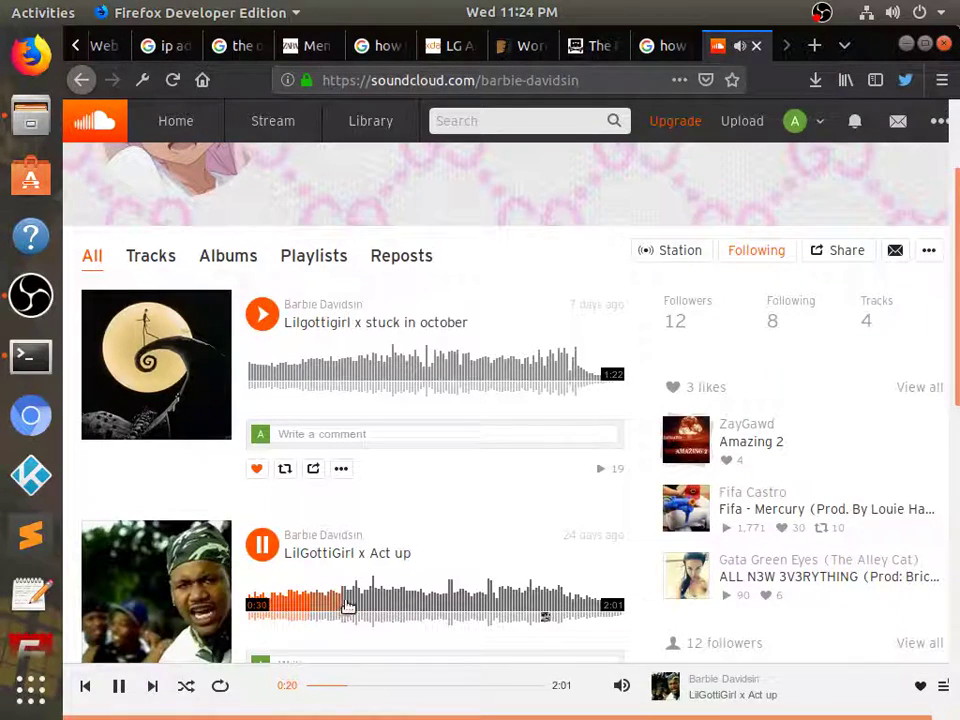
{"action": "left_click", "coordinate": [357, 601]}
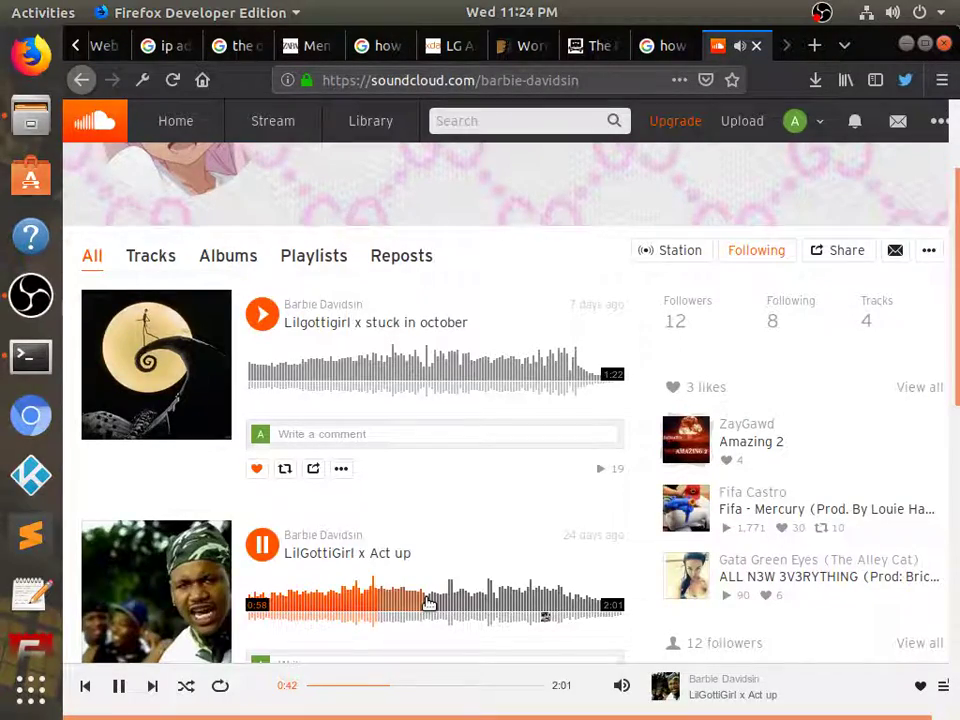
Post a comment on 'LilGottiGirl x Act up' saying the track is really good
{"action": "scroll", "coordinate": [429, 603], "scroll_direction": "down", "scroll_amount": 4}
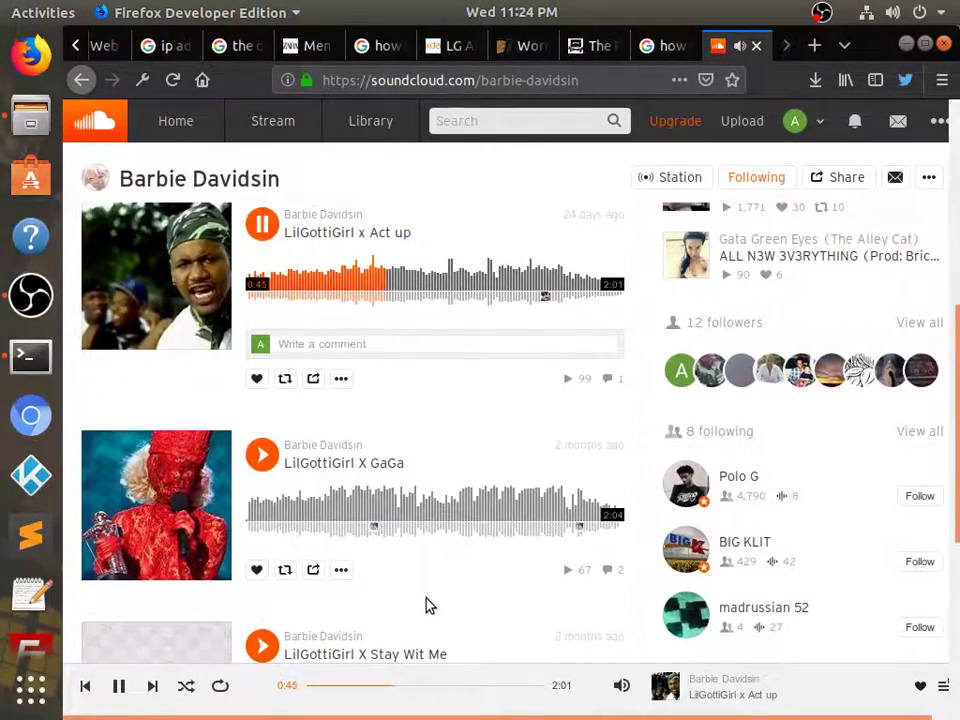
{"action": "scroll", "coordinate": [426, 603], "scroll_direction": "down", "scroll_amount": 2}
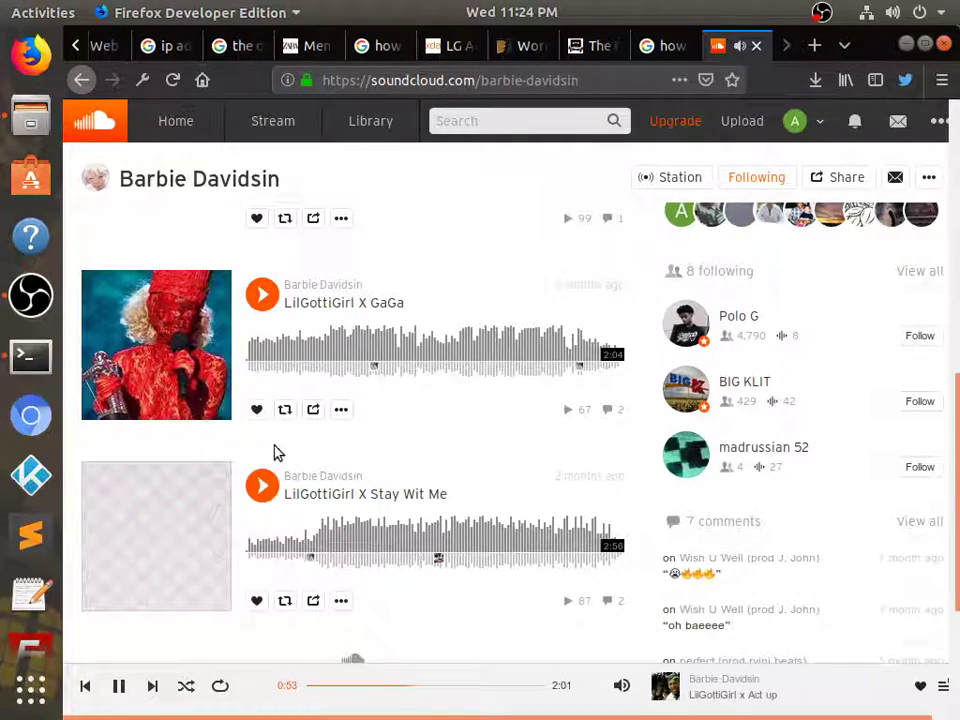
{"action": "scroll", "coordinate": [270, 452], "scroll_direction": "up", "scroll_amount": 3}
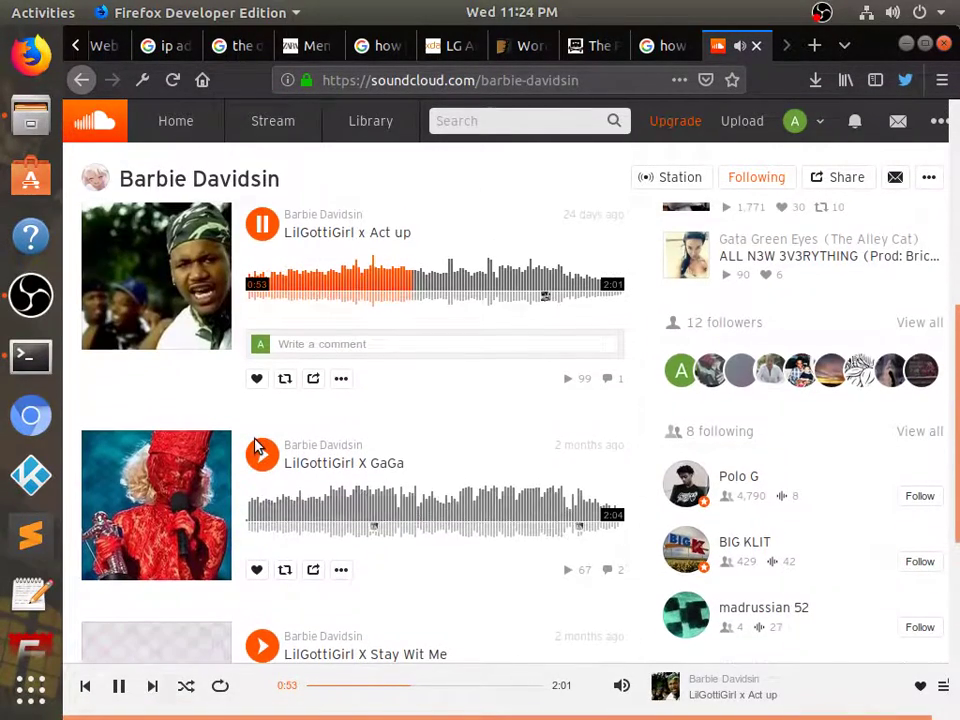
{"action": "left_click", "coordinate": [311, 346]}
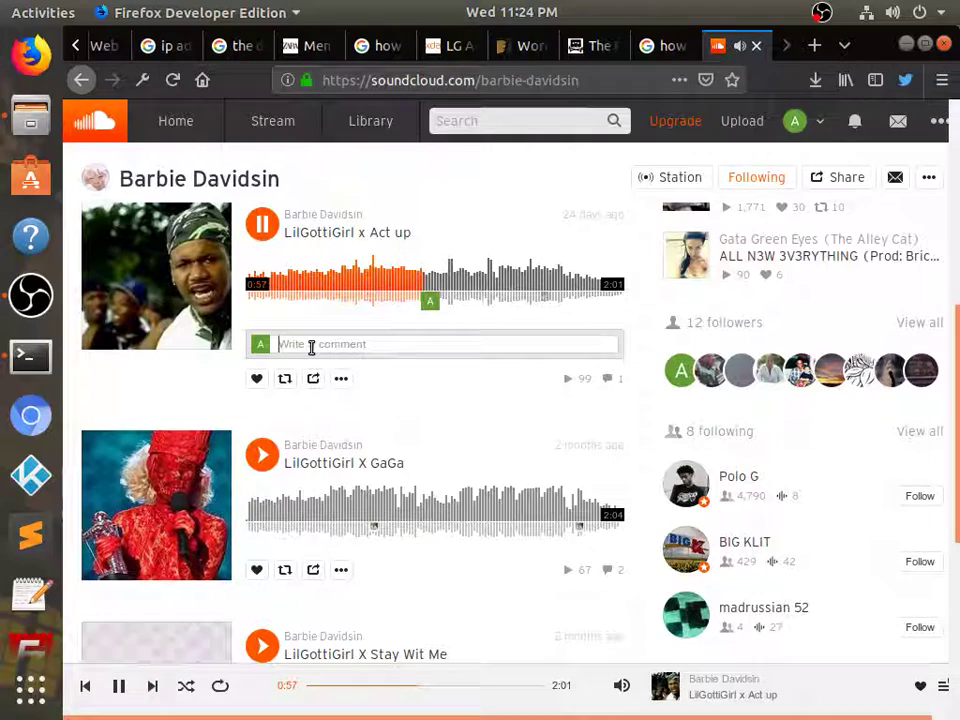
{"action": "type", "text": "this a"}
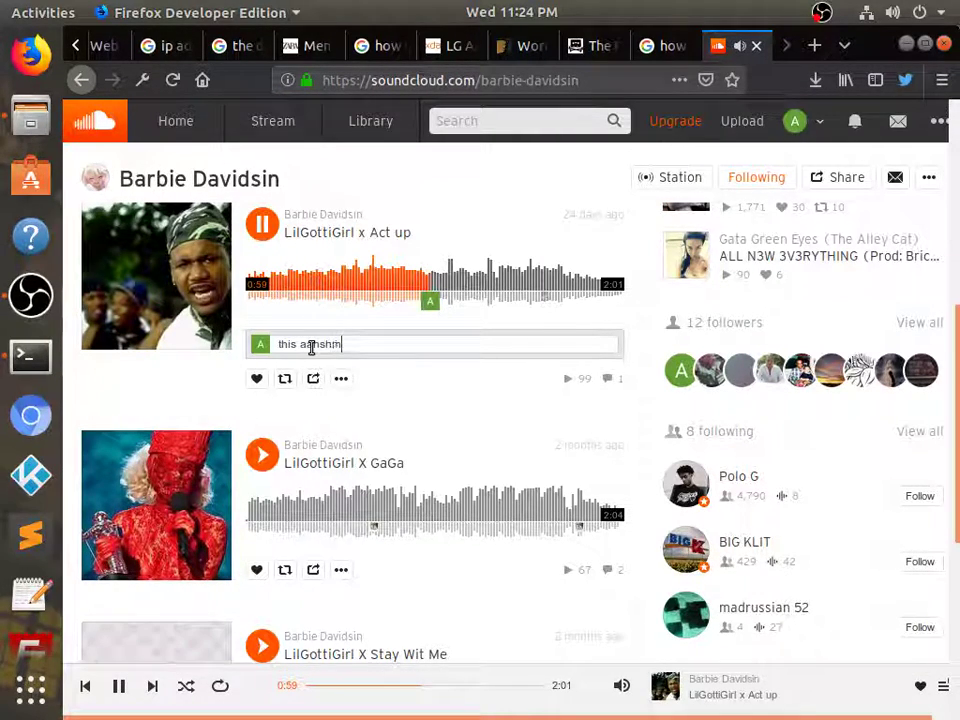
{"action": "type", "text": "she"}
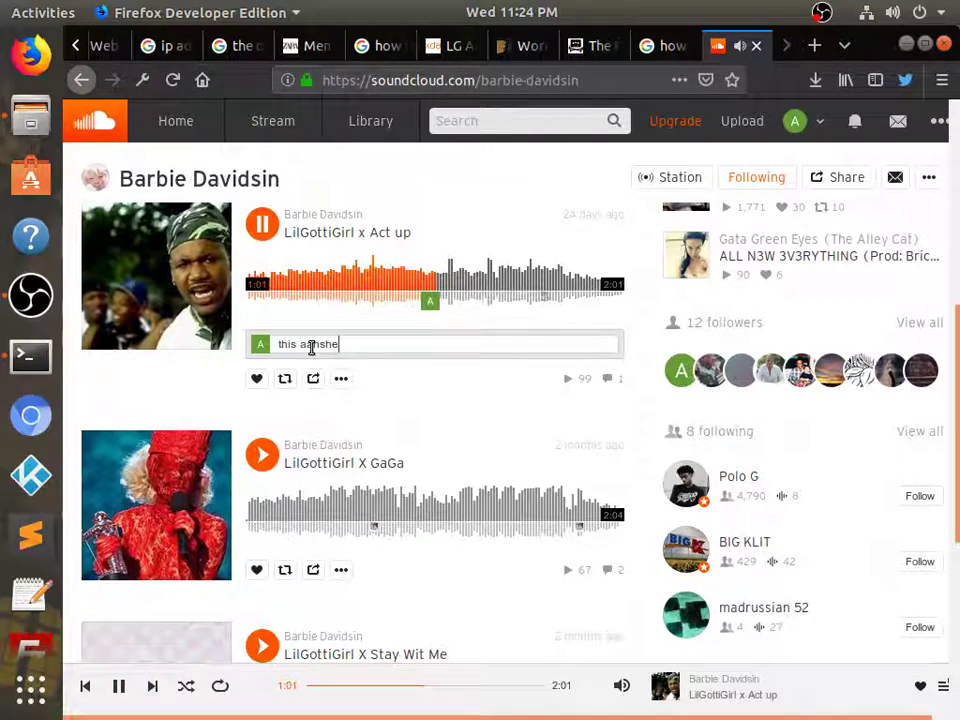
{"action": "type", "text": "myah from periscope this is really good"}
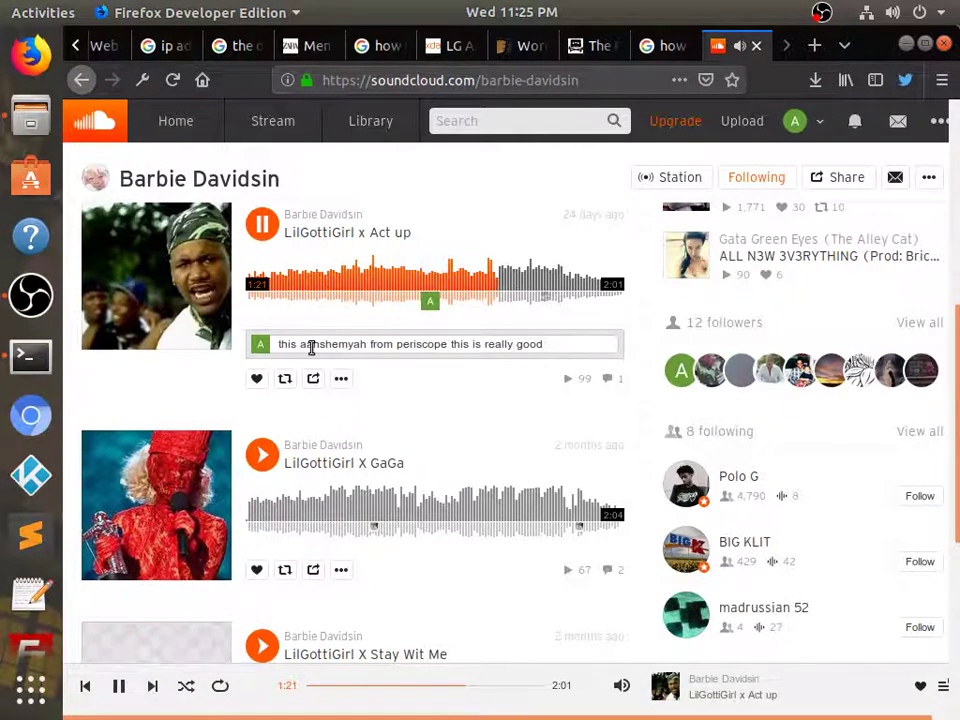
{"action": "left_click", "coordinate": [422, 281]}
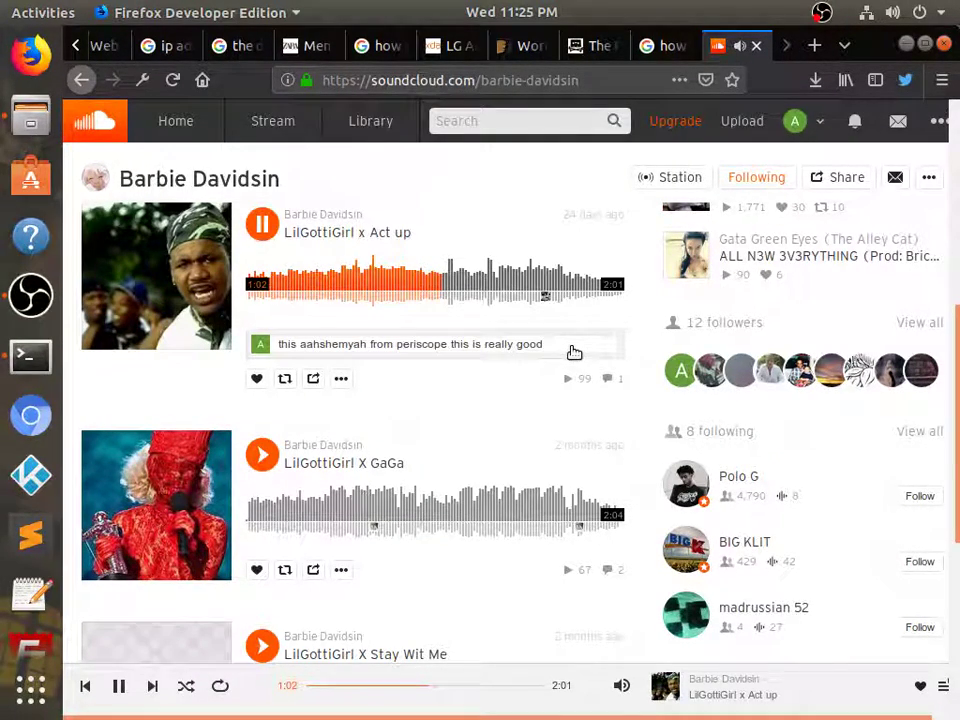
{"action": "key", "text": "Return"}
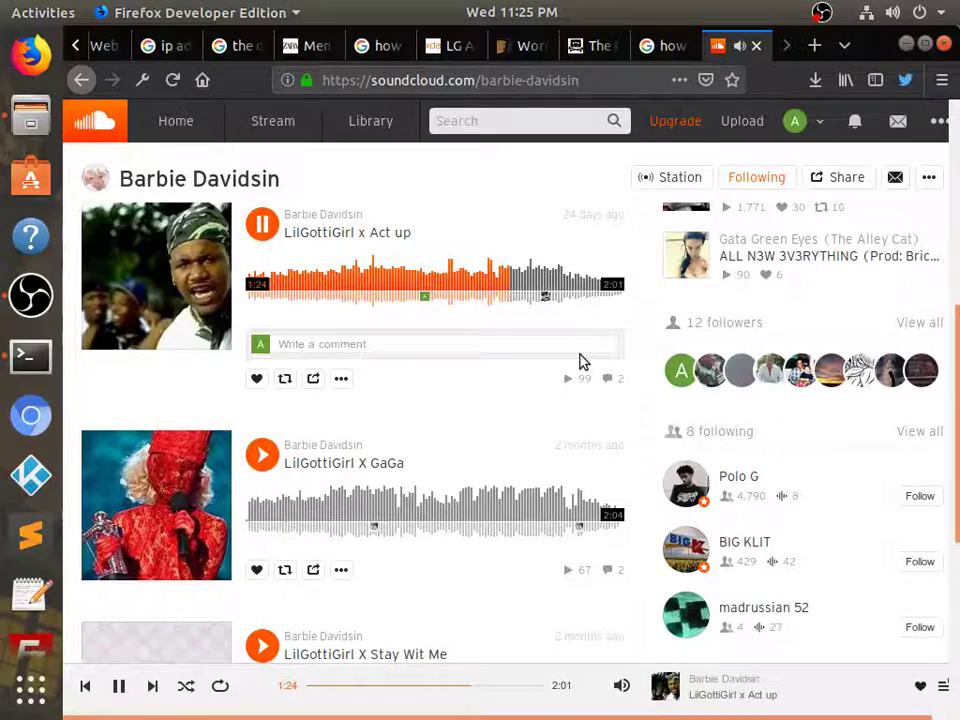
{"action": "scroll", "coordinate": [226, 350], "scroll_direction": "up", "scroll_amount": 10}
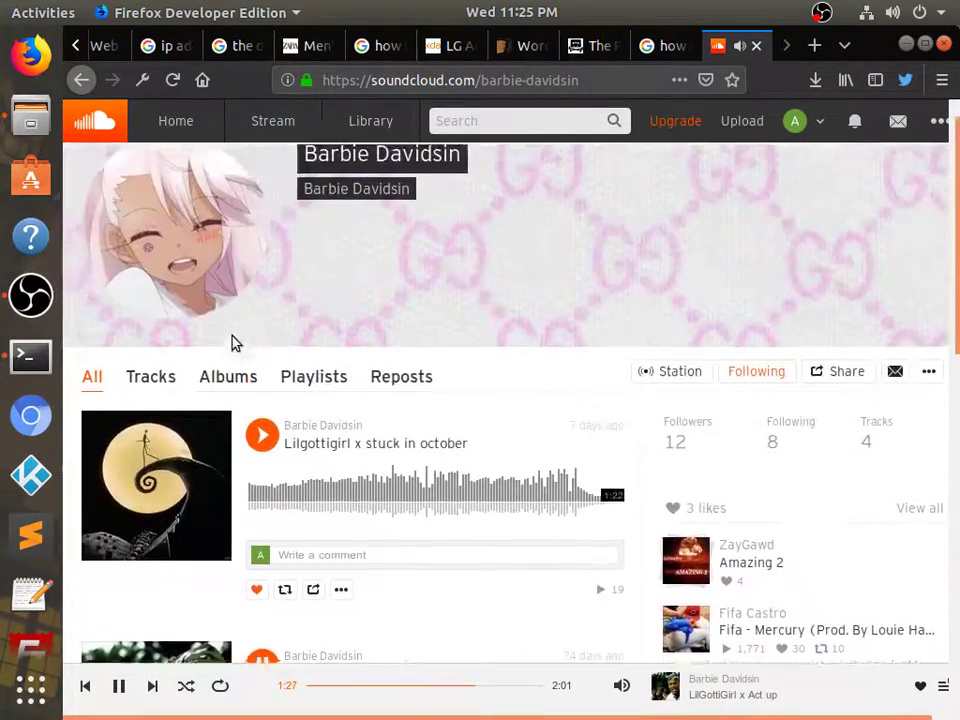
Tweet the artist's profile link with 'Amazing artist,' added before the default text, then close sharing
{"action": "left_click", "coordinate": [927, 411]}
{"action": "left_click", "coordinate": [857, 411]}
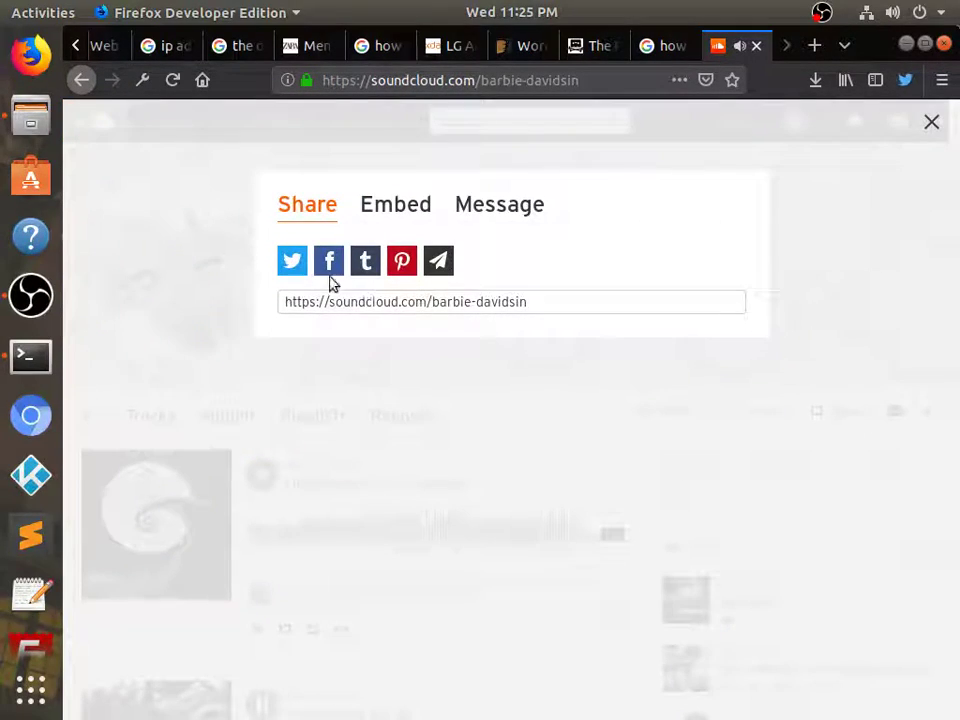
{"action": "left_click", "coordinate": [290, 258]}
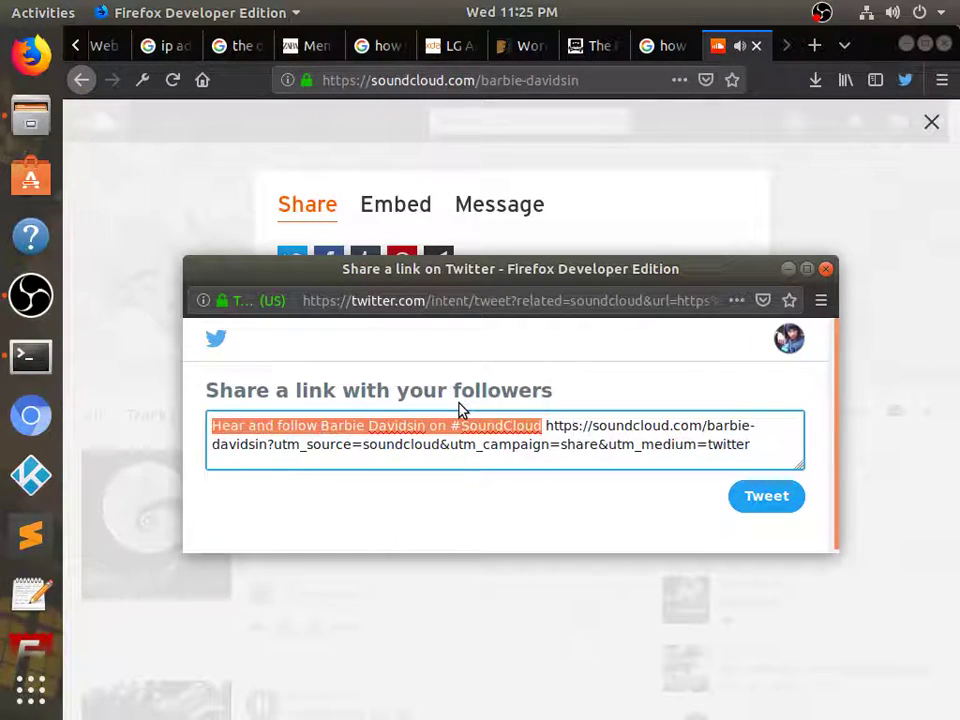
{"action": "key", "text": "Left"}
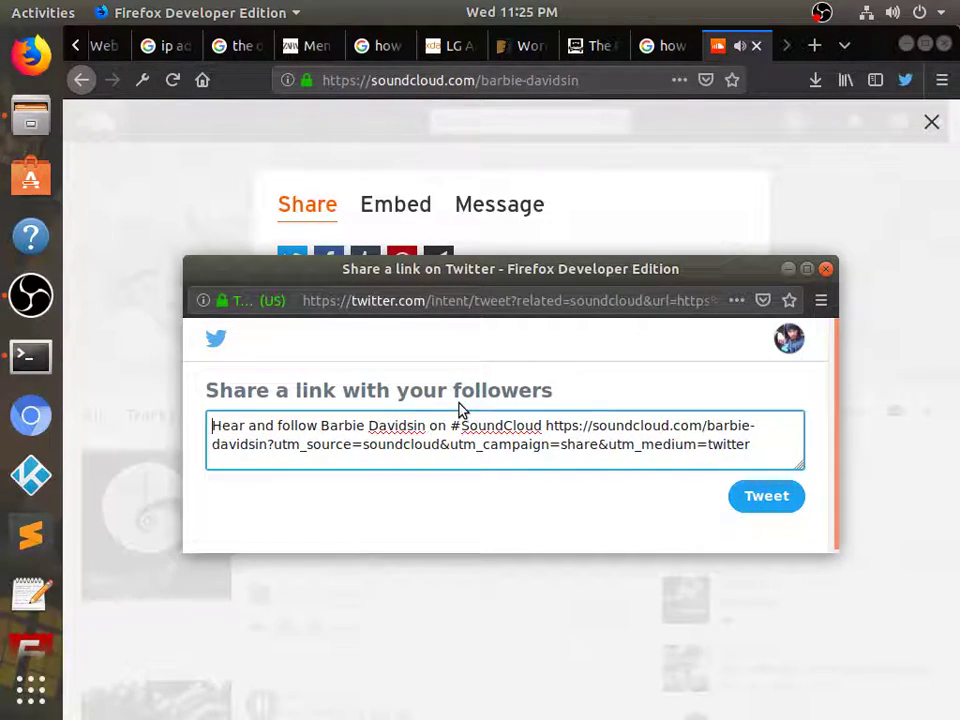
{"action": "type", "text": "Amazing artis"}
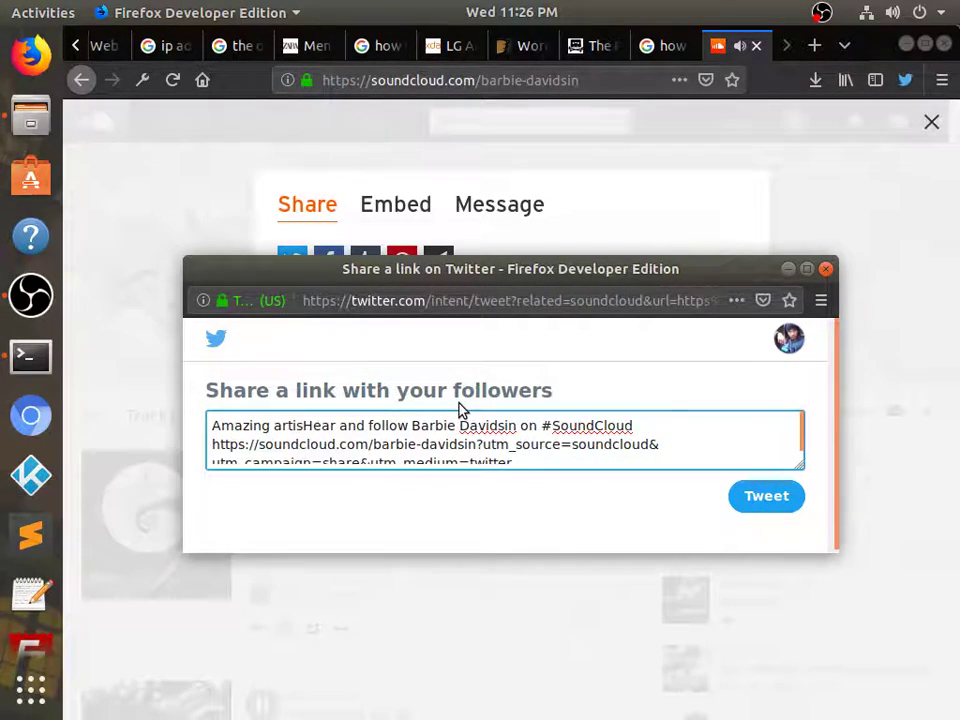
{"action": "type", "text": "t,"}
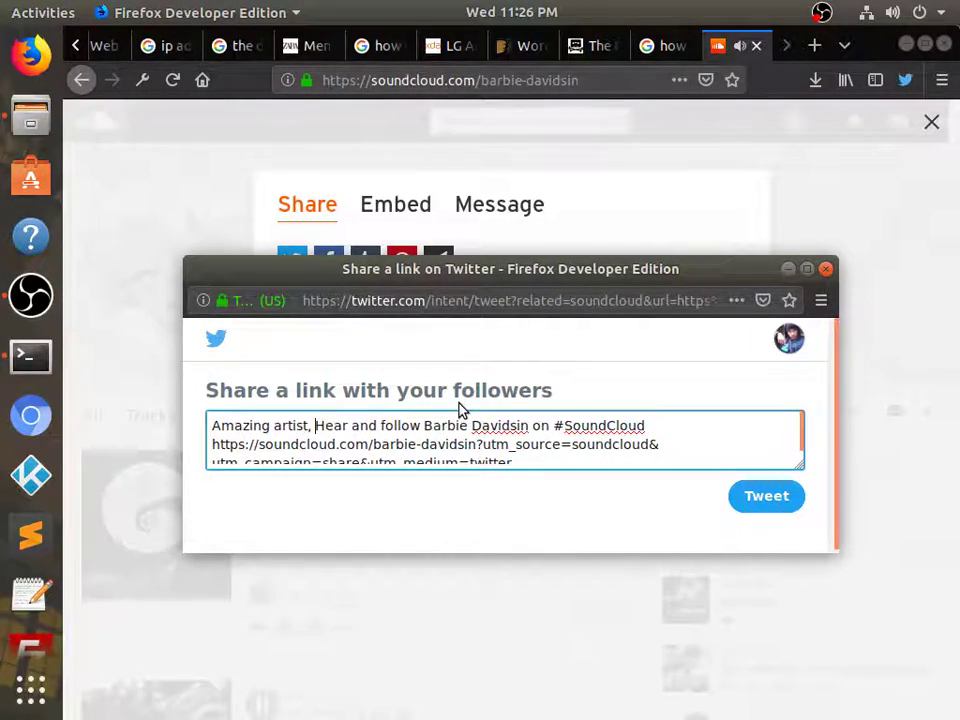
{"action": "left_click", "coordinate": [766, 496]}
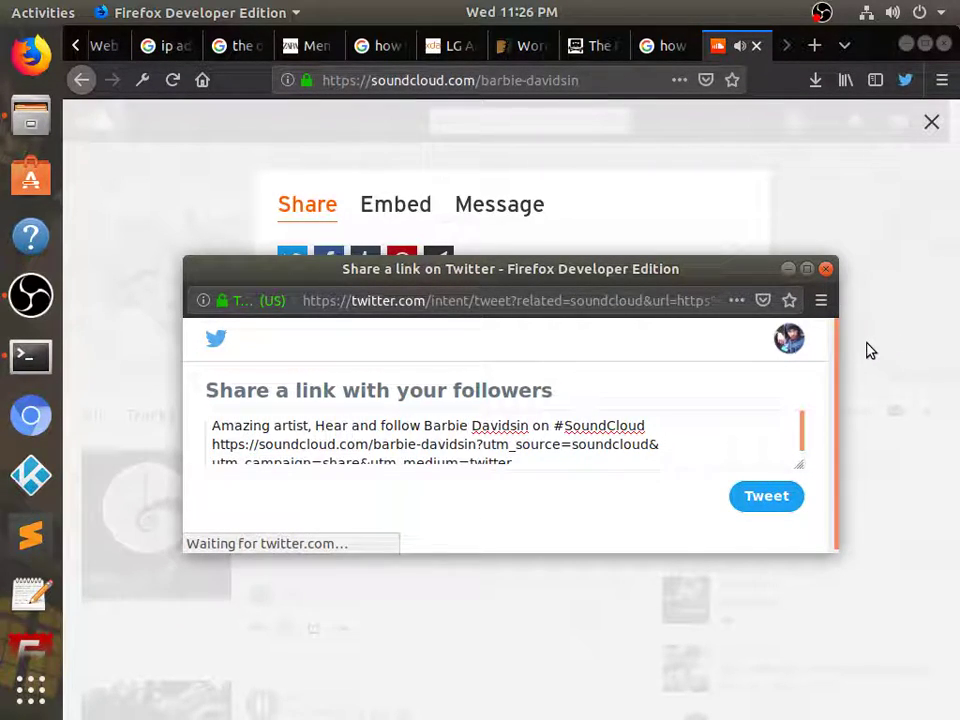
{"action": "left_click", "coordinate": [758, 488]}
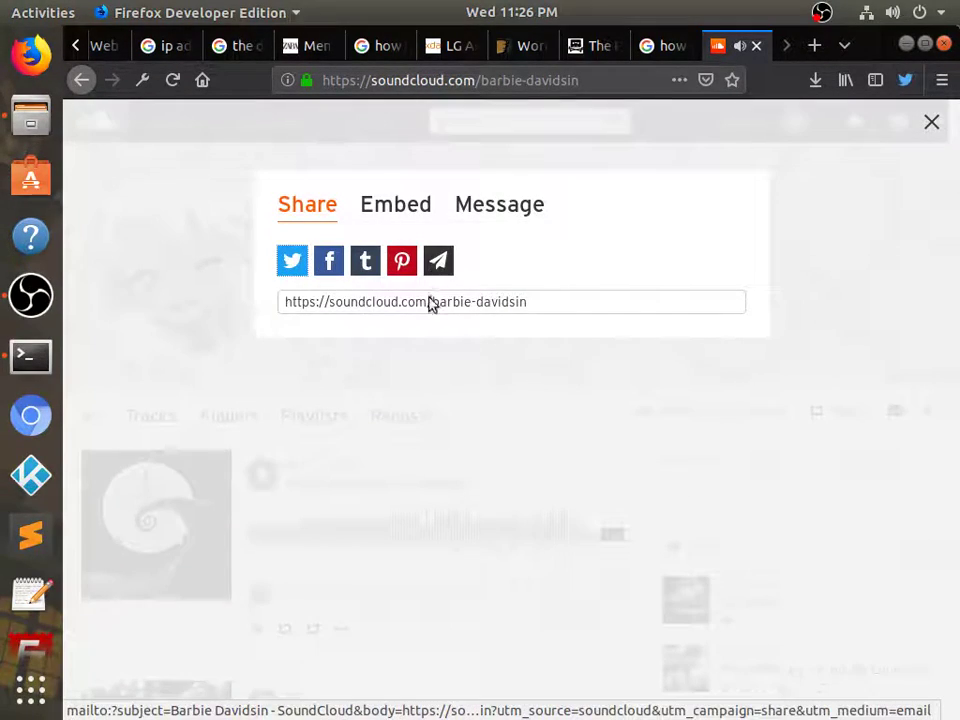
{"action": "left_click", "coordinate": [474, 205]}
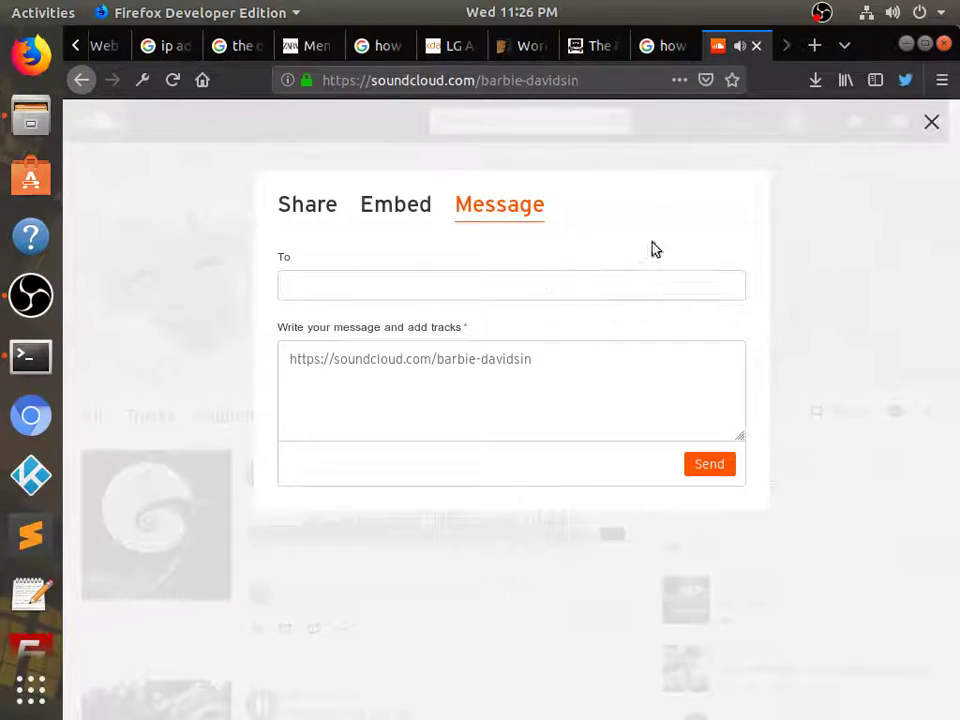
{"action": "left_click", "coordinate": [931, 121]}
Play Stay Wit Me up to about 0:37, then like Stay Wit Me, GaGa and Act up
{"action": "scroll", "coordinate": [340, 470], "scroll_direction": "down", "scroll_amount": 5}
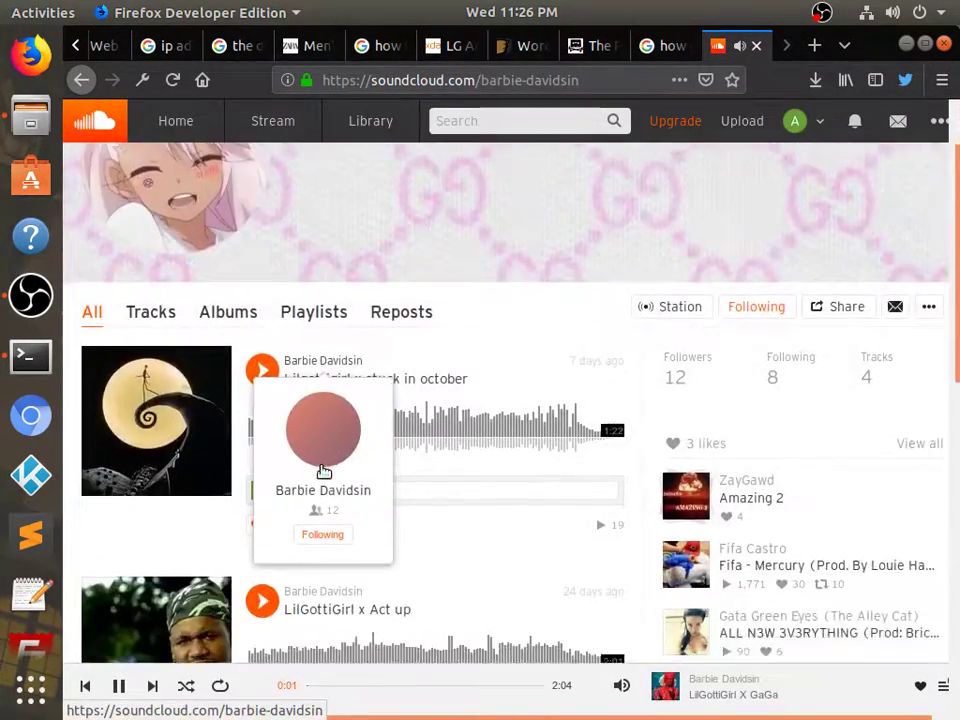
{"action": "scroll", "coordinate": [332, 463], "scroll_direction": "down", "scroll_amount": 3}
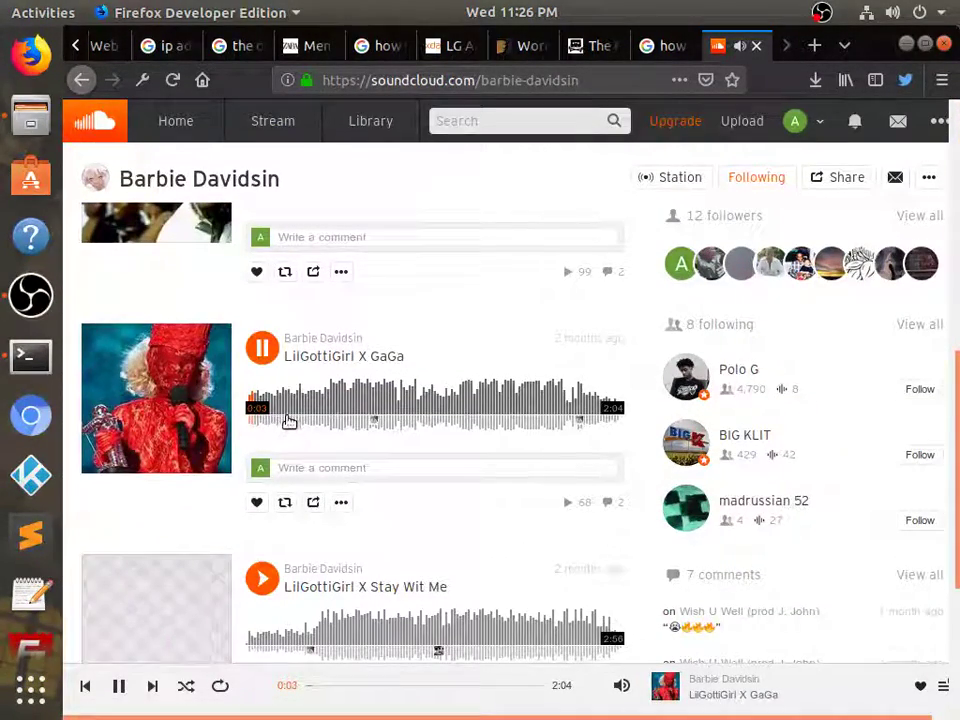
{"action": "left_click", "coordinate": [266, 582]}
{"action": "left_click", "coordinate": [291, 637]}
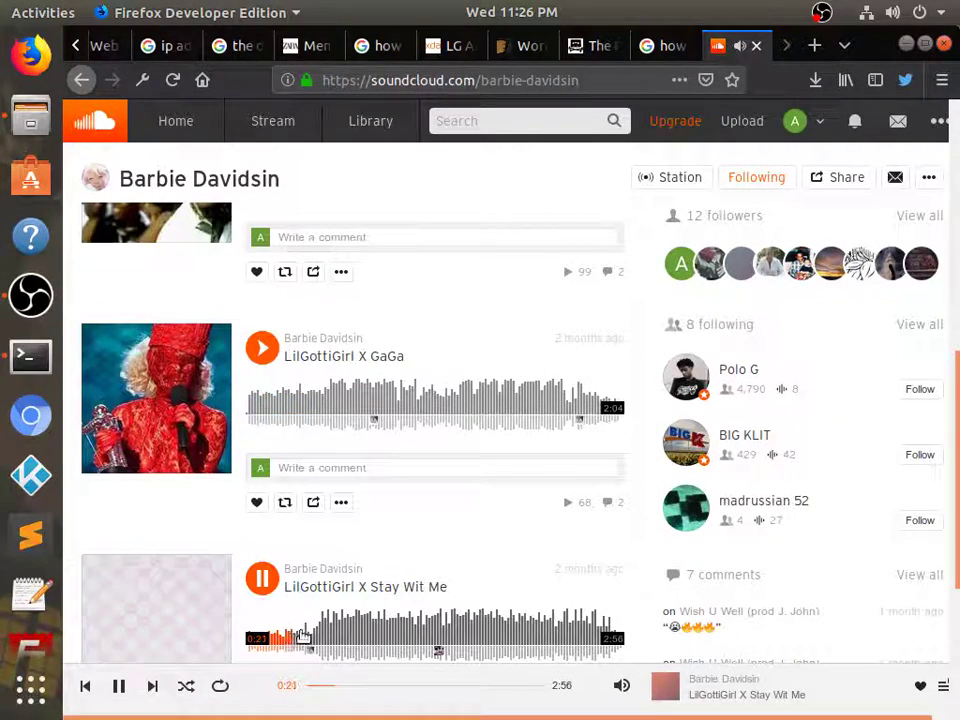
{"action": "left_click", "coordinate": [310, 636]}
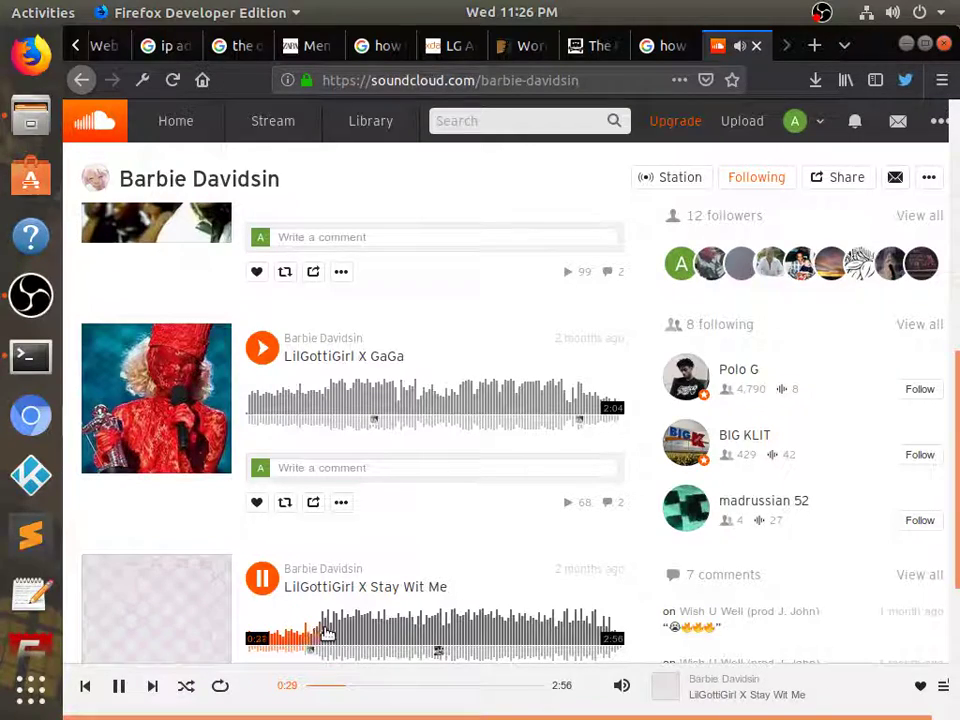
{"action": "left_click", "coordinate": [326, 636]}
{"action": "scroll", "coordinate": [364, 564], "scroll_direction": "down", "scroll_amount": 3}
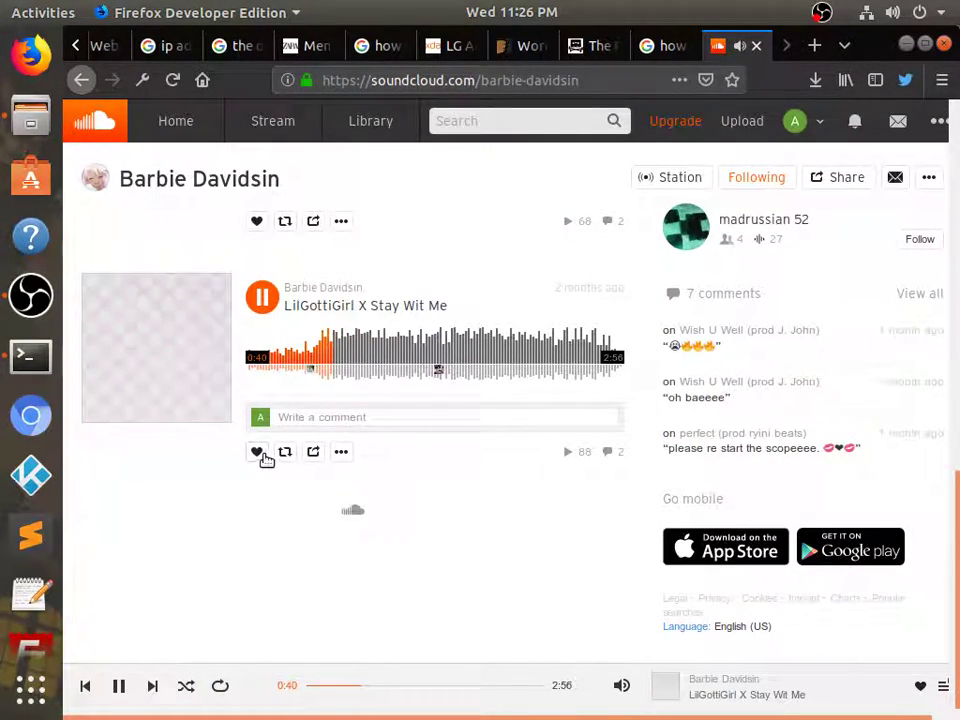
{"action": "left_click", "coordinate": [258, 453]}
{"action": "scroll", "coordinate": [266, 439], "scroll_direction": "up", "scroll_amount": 3}
{"action": "left_click", "coordinate": [257, 489]}
{"action": "scroll", "coordinate": [261, 471], "scroll_direction": "up", "scroll_amount": 2}
{"action": "left_click", "coordinate": [257, 477]}
{"action": "scroll", "coordinate": [263, 450], "scroll_direction": "up", "scroll_amount": 3}
Briefly play stuck in october, then open the artist's station and like it
{"action": "left_click", "coordinate": [262, 302]}
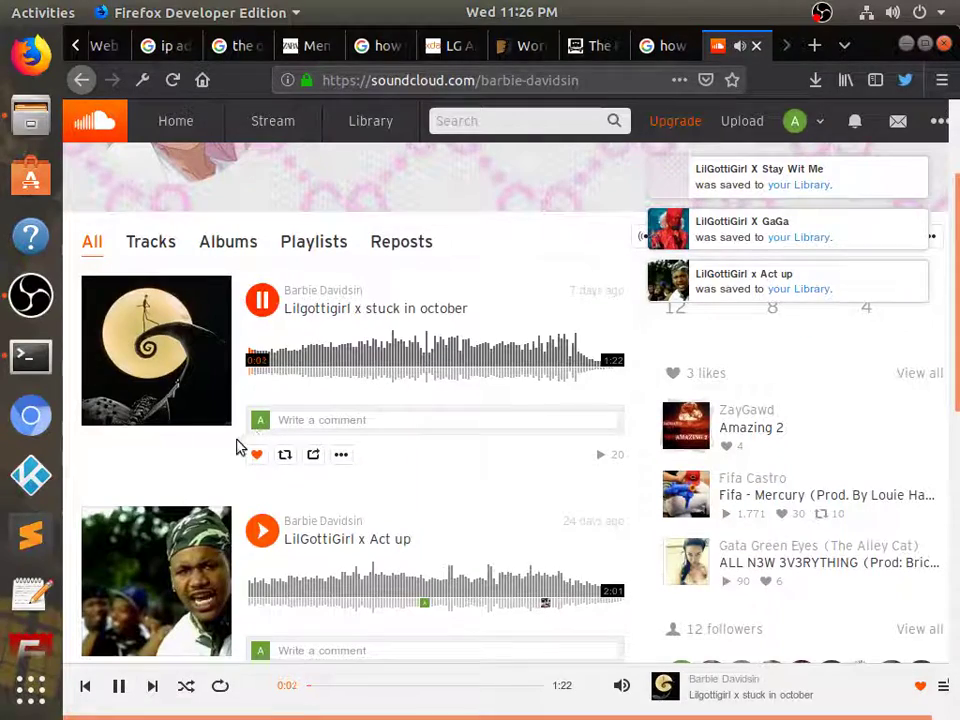
{"action": "left_click", "coordinate": [279, 303]}
{"action": "scroll", "coordinate": [470, 320], "scroll_direction": "up", "scroll_amount": 3}
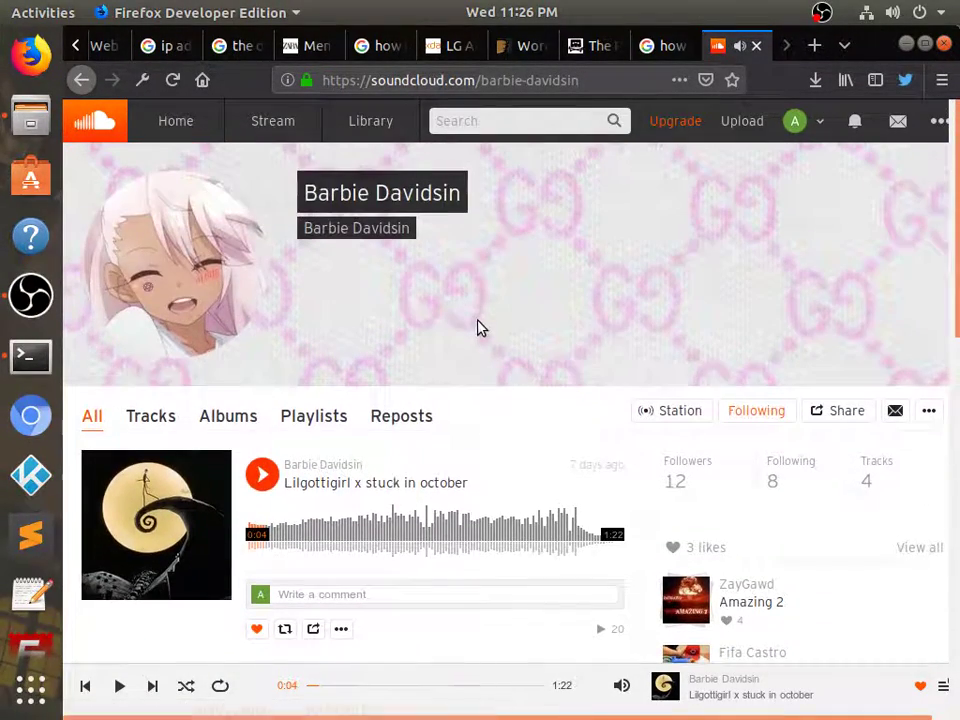
{"action": "left_click", "coordinate": [658, 411]}
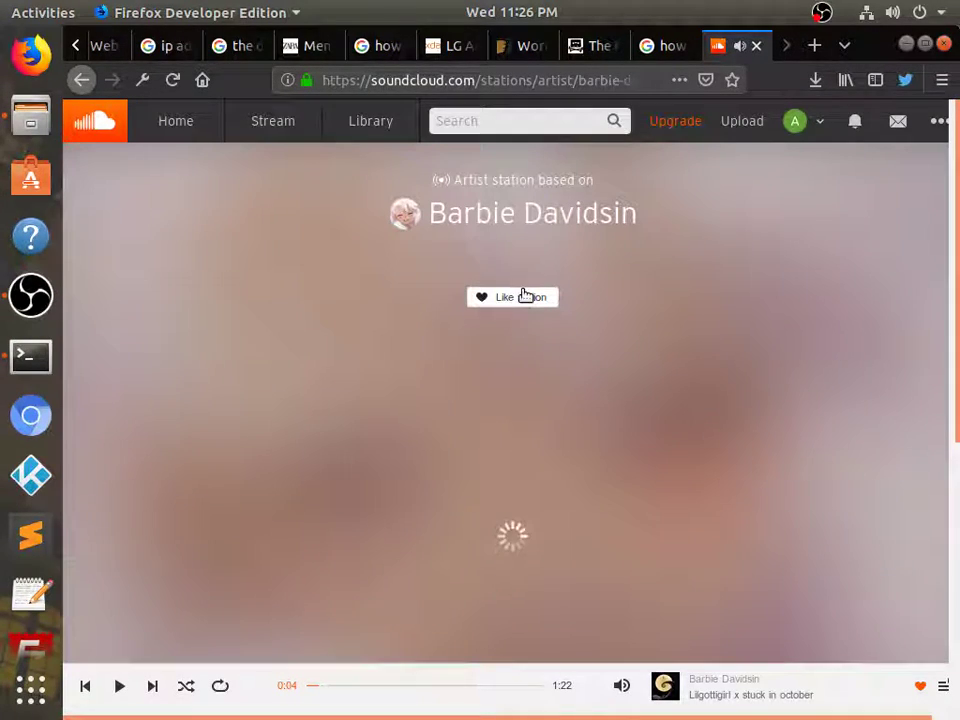
{"action": "left_click", "coordinate": [526, 299]}
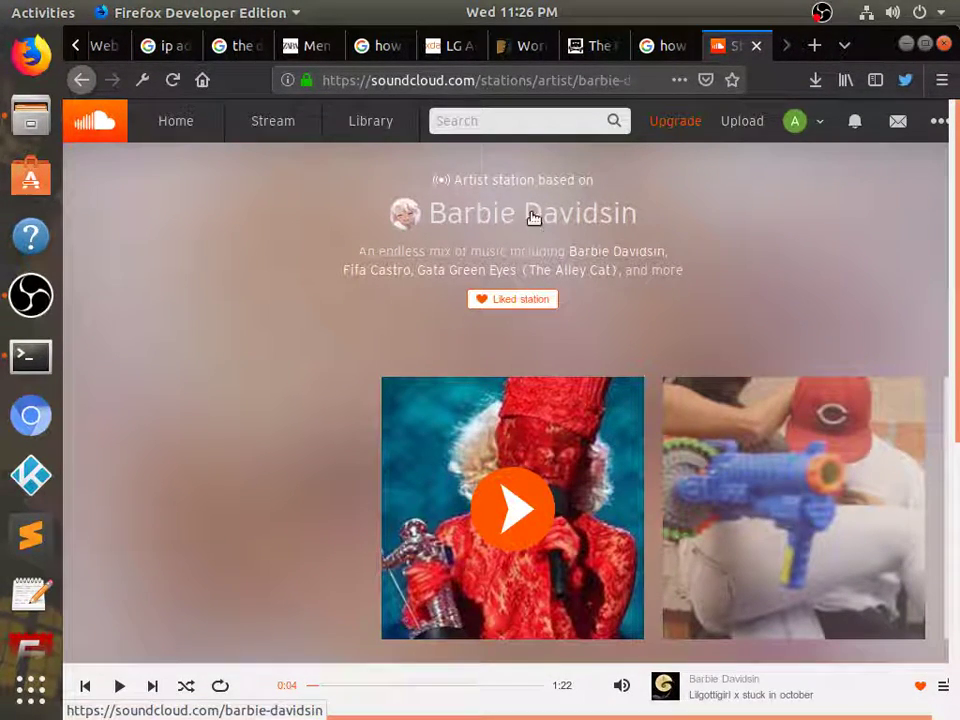
{"action": "left_click", "coordinate": [803, 125]}
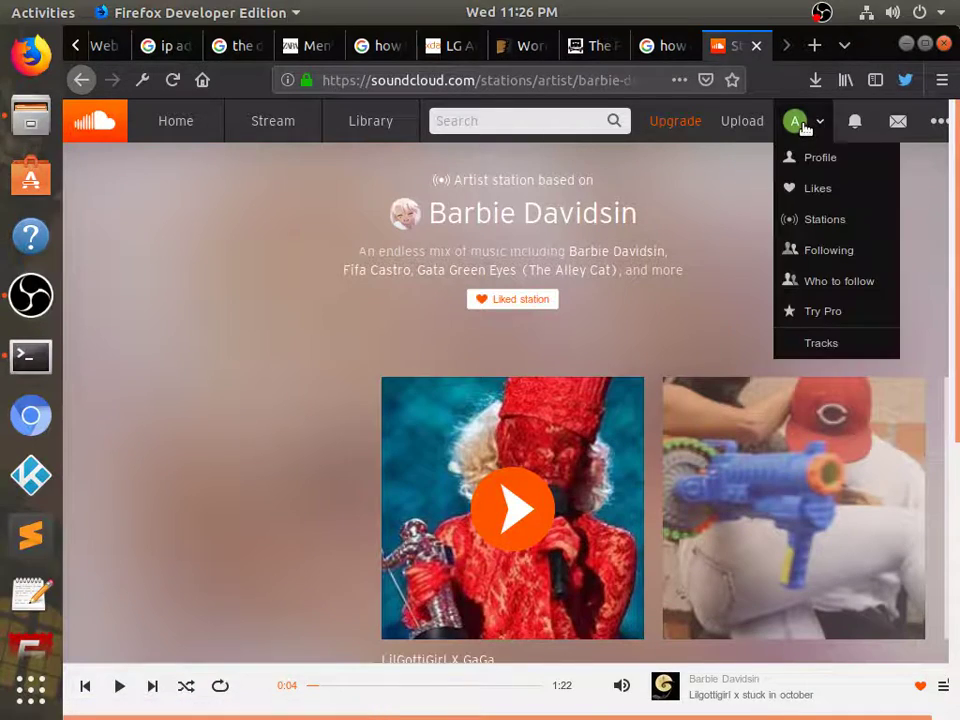
Replace your profile picture with the selfie photo from Pictures and save it
{"action": "left_click", "coordinate": [832, 160]}
{"action": "mouse_move", "coordinate": [167, 281]}
{"action": "left_click", "coordinate": [170, 343]}
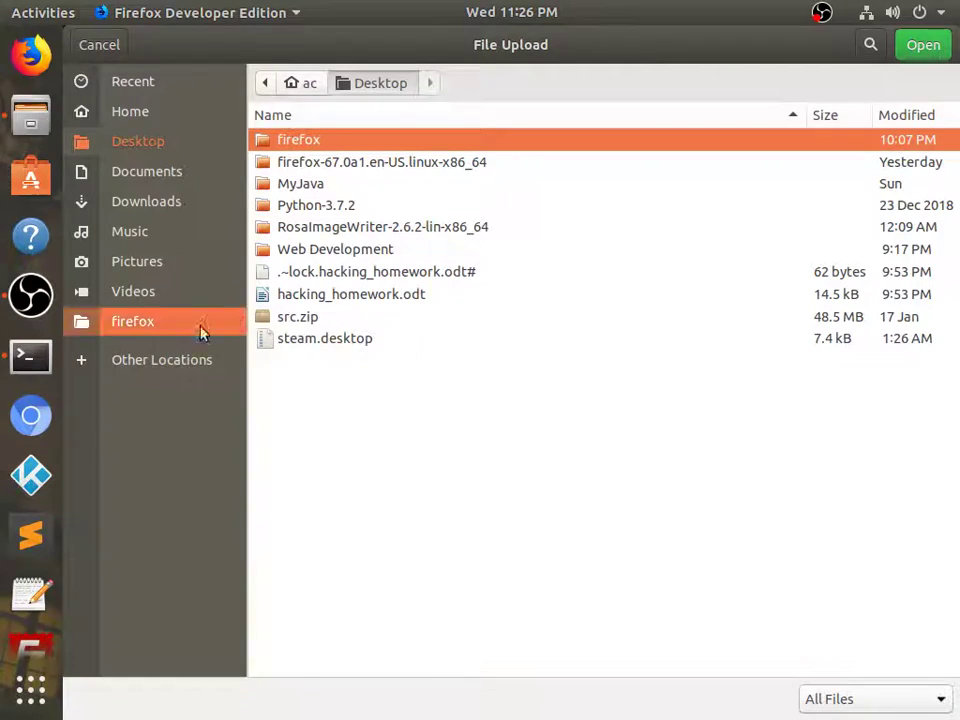
{"action": "left_click", "coordinate": [172, 201]}
{"action": "left_click", "coordinate": [160, 262]}
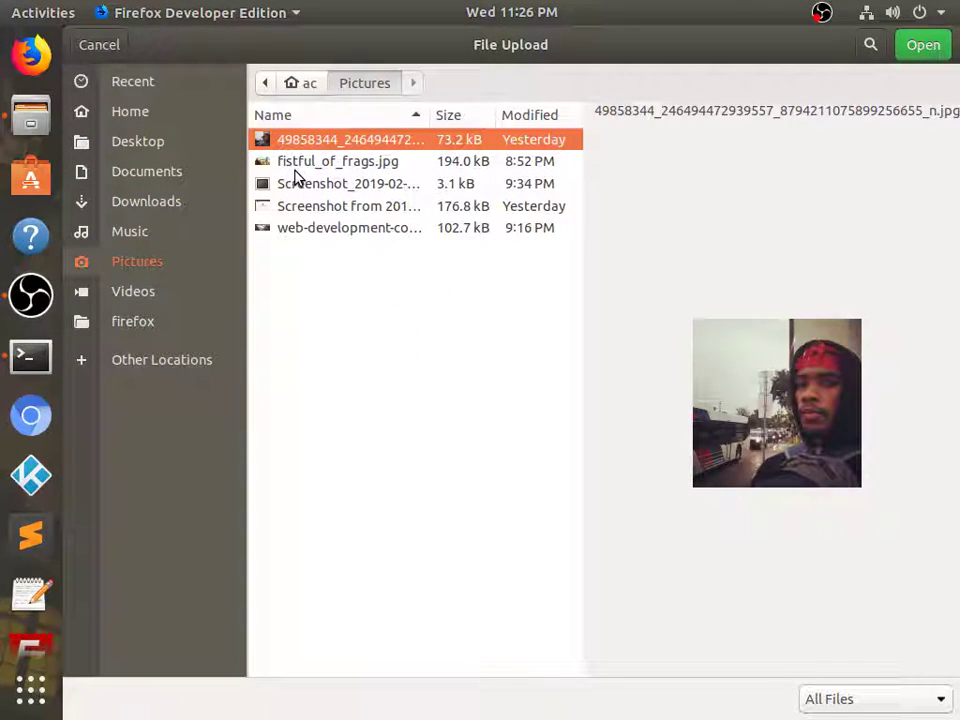
{"action": "left_click", "coordinate": [923, 46]}
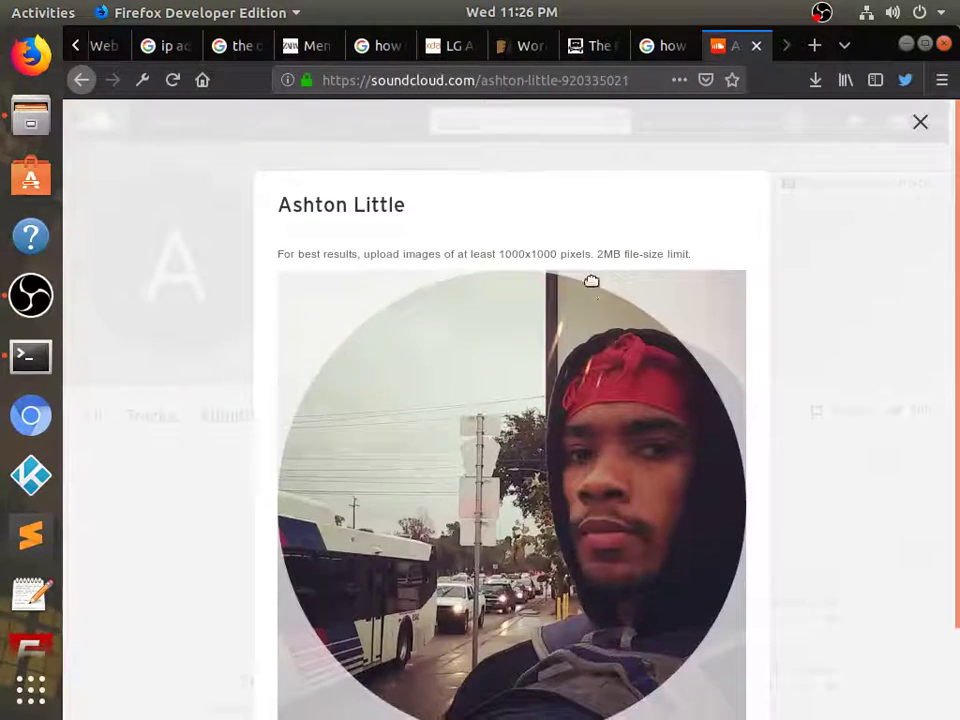
{"action": "scroll", "coordinate": [595, 545], "scroll_direction": "down", "scroll_amount": 2}
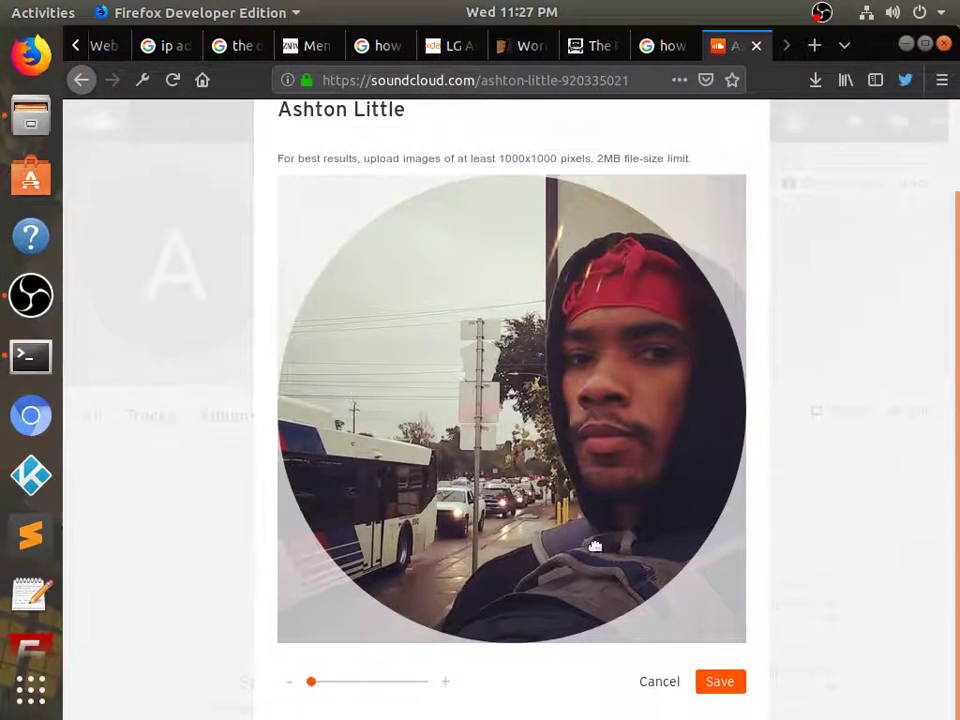
{"action": "left_click", "coordinate": [713, 684]}
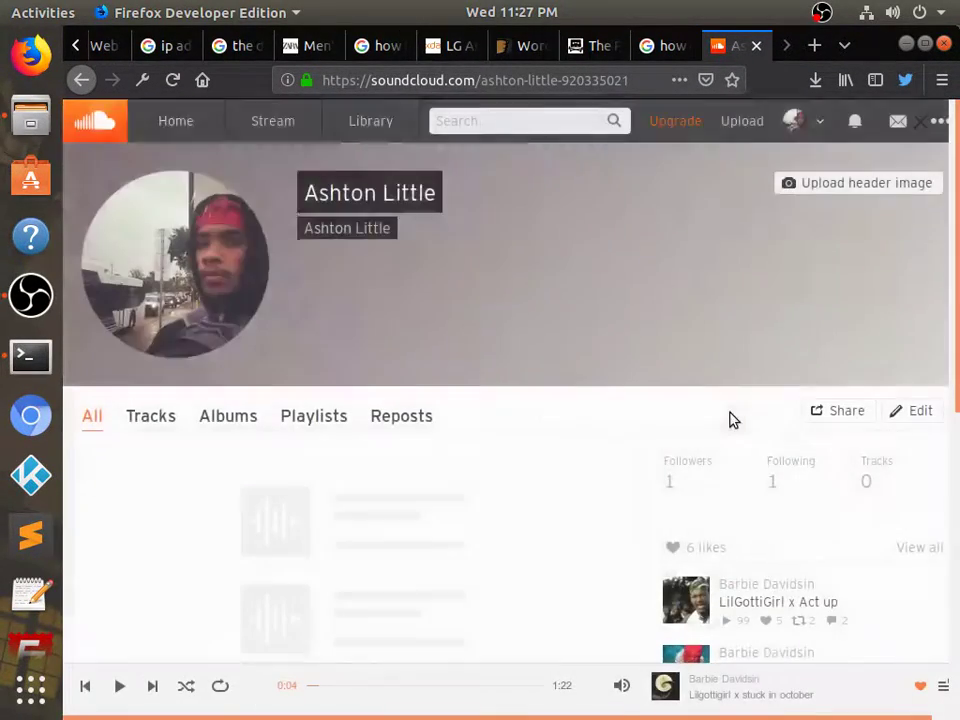
Upload web-development-company-1.jpg as the profile header image
{"action": "left_click", "coordinate": [876, 188]}
{"action": "left_click", "coordinate": [320, 166]}
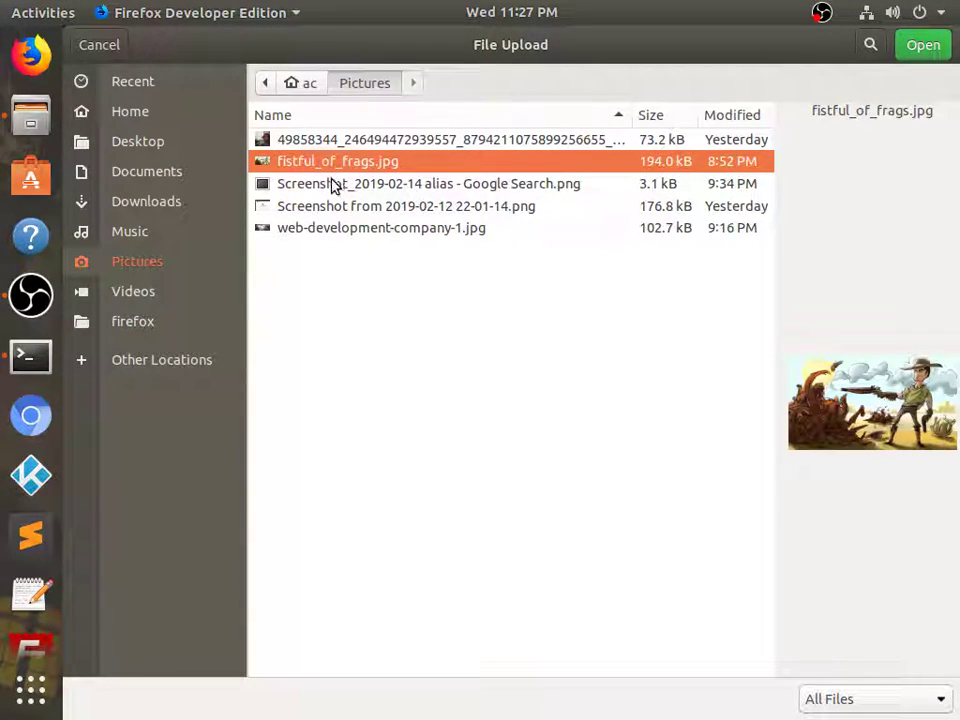
{"action": "left_click", "coordinate": [313, 228]}
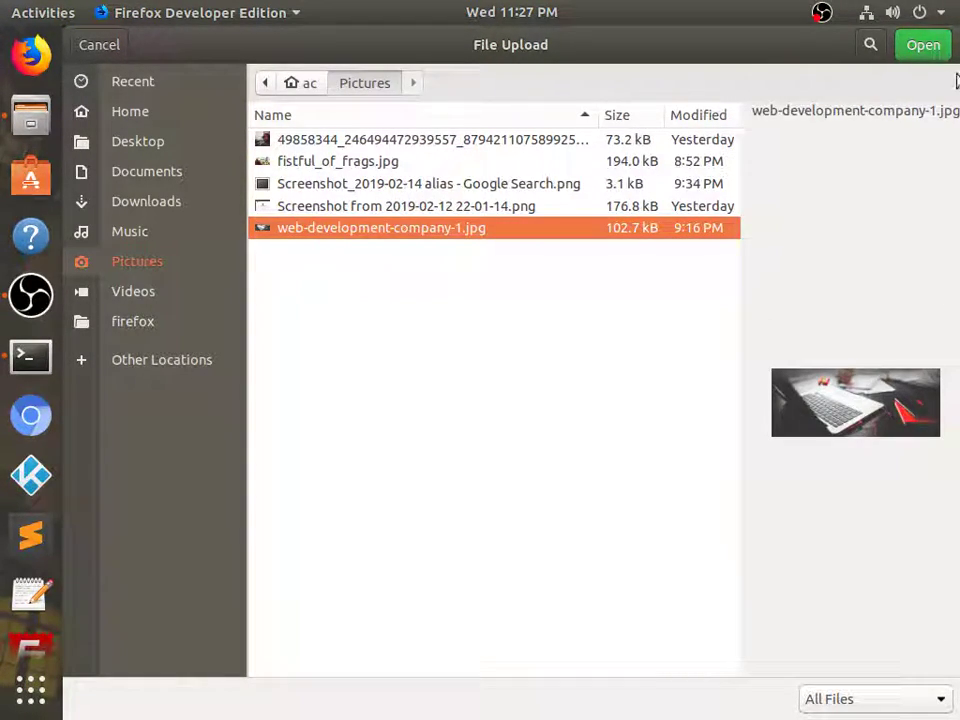
{"action": "left_click", "coordinate": [923, 45]}
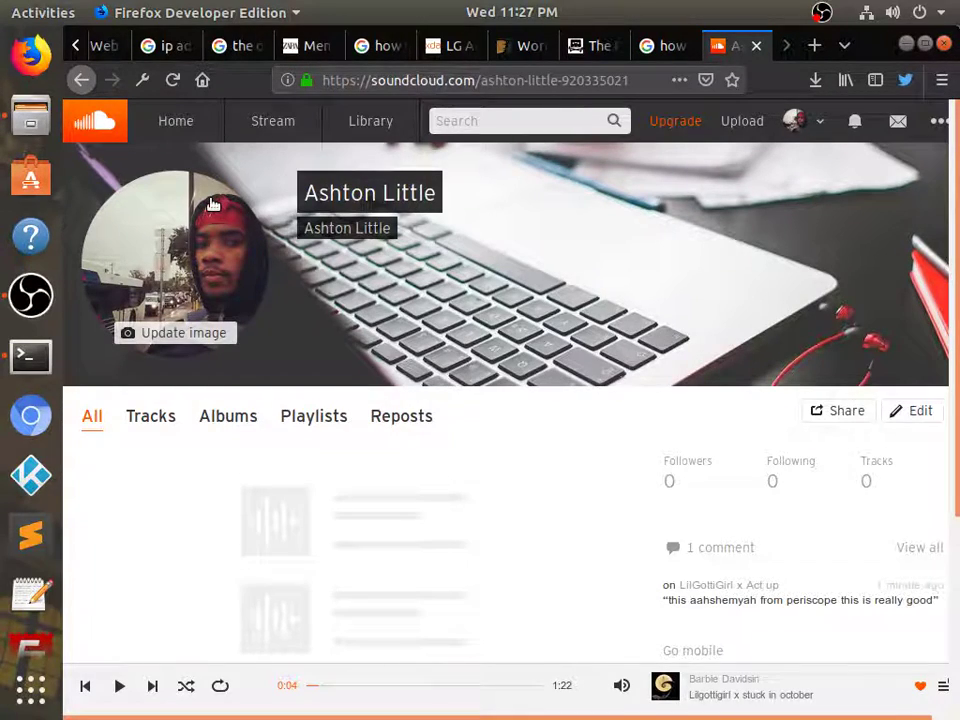
{"action": "scroll", "coordinate": [400, 270], "scroll_direction": "down", "scroll_amount": 4}
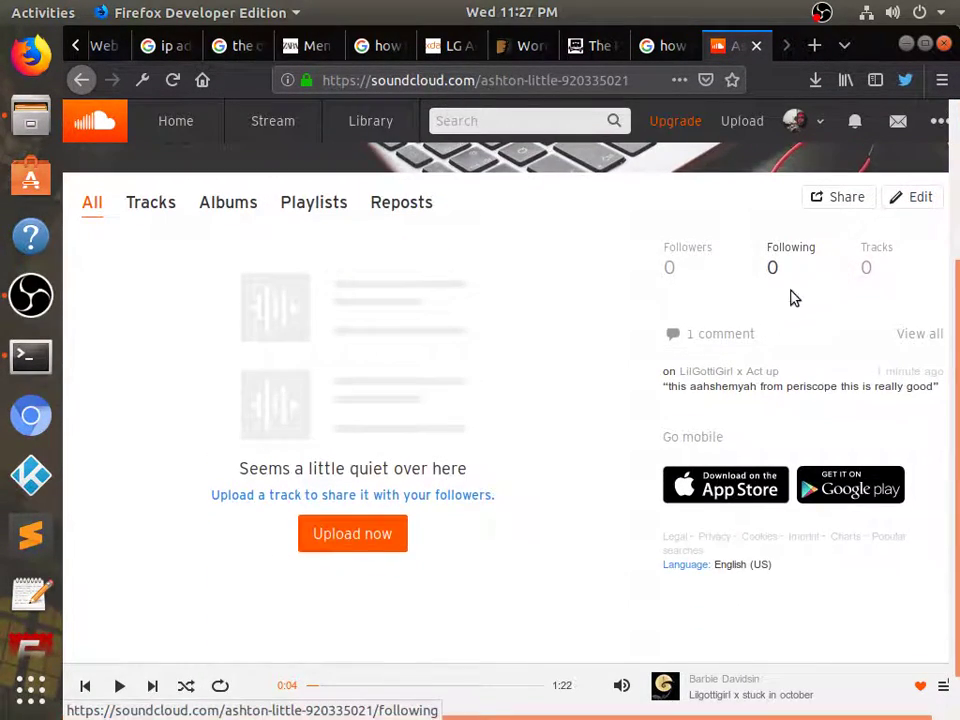
{"action": "scroll", "coordinate": [460, 295], "scroll_direction": "up", "scroll_amount": 4}
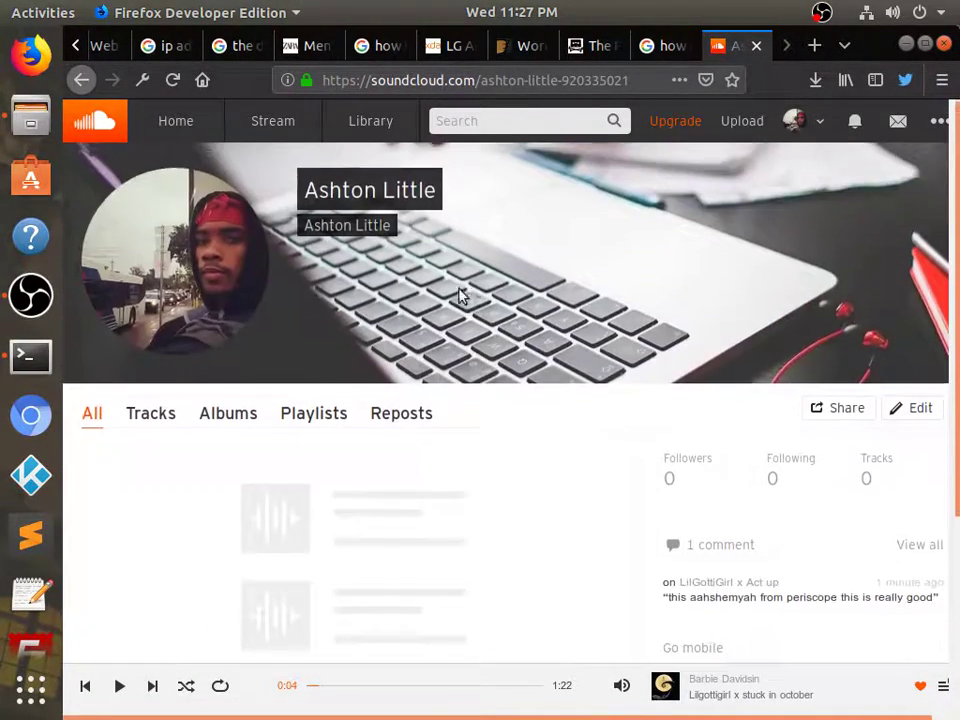